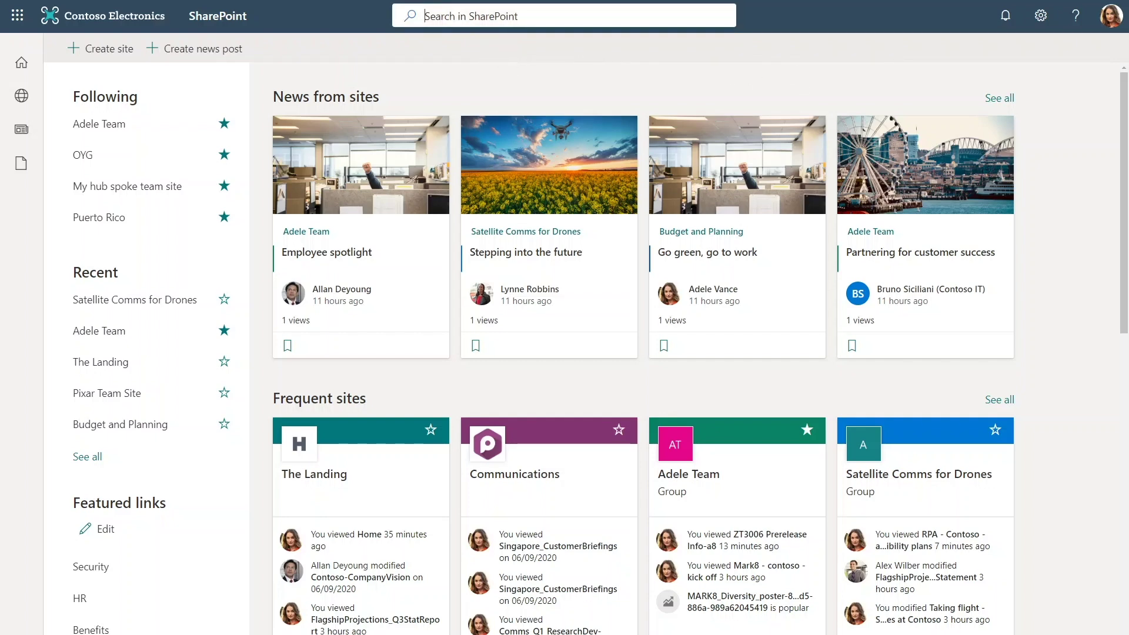
Step: Search SharePoint for 'contoso' and open the full results page from its suggestion
click(499, 16)
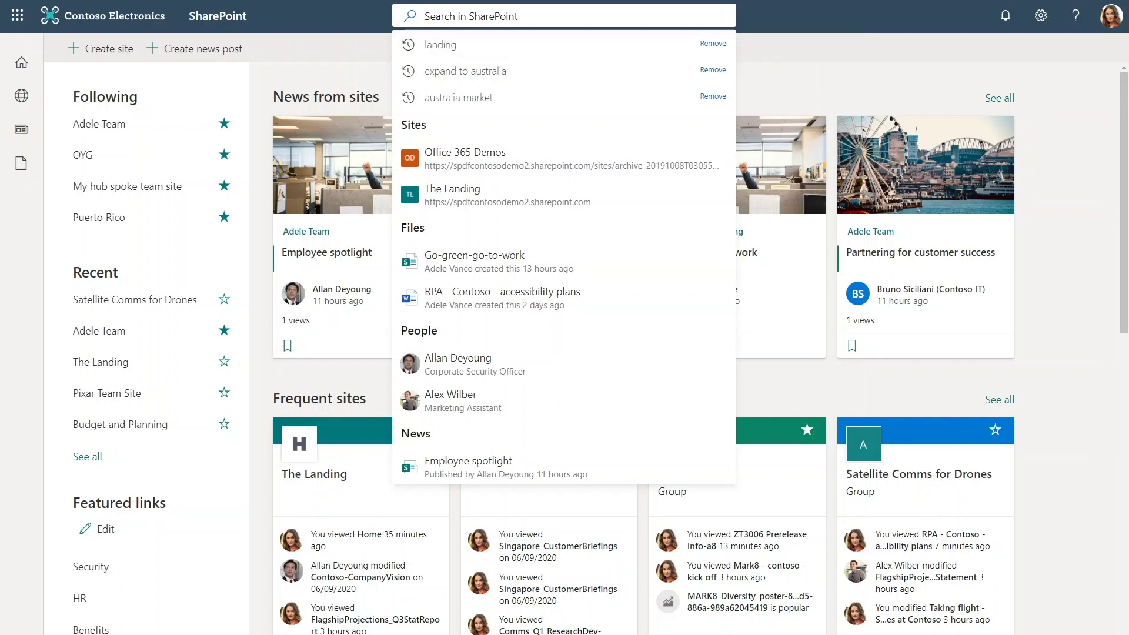
text(contoso)
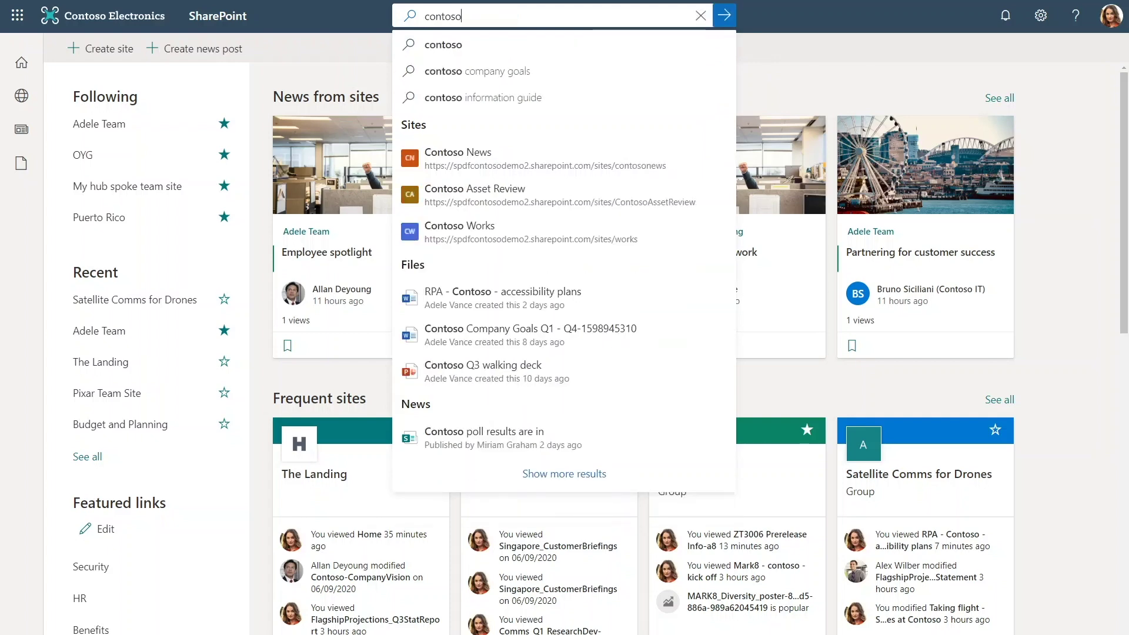
click(466, 42)
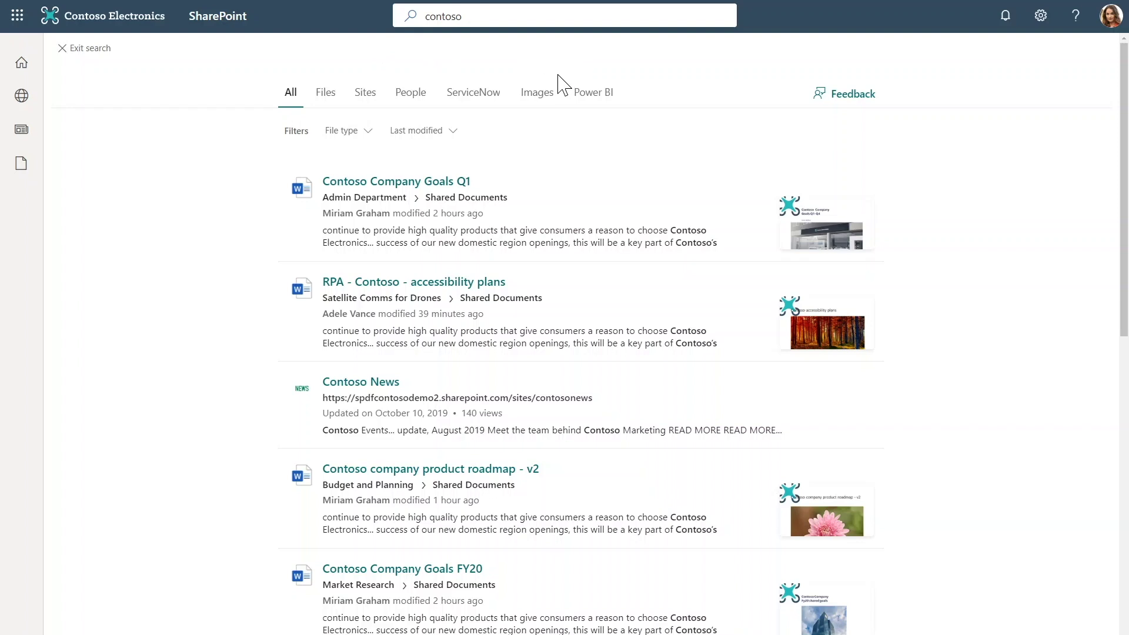
click(549, 94)
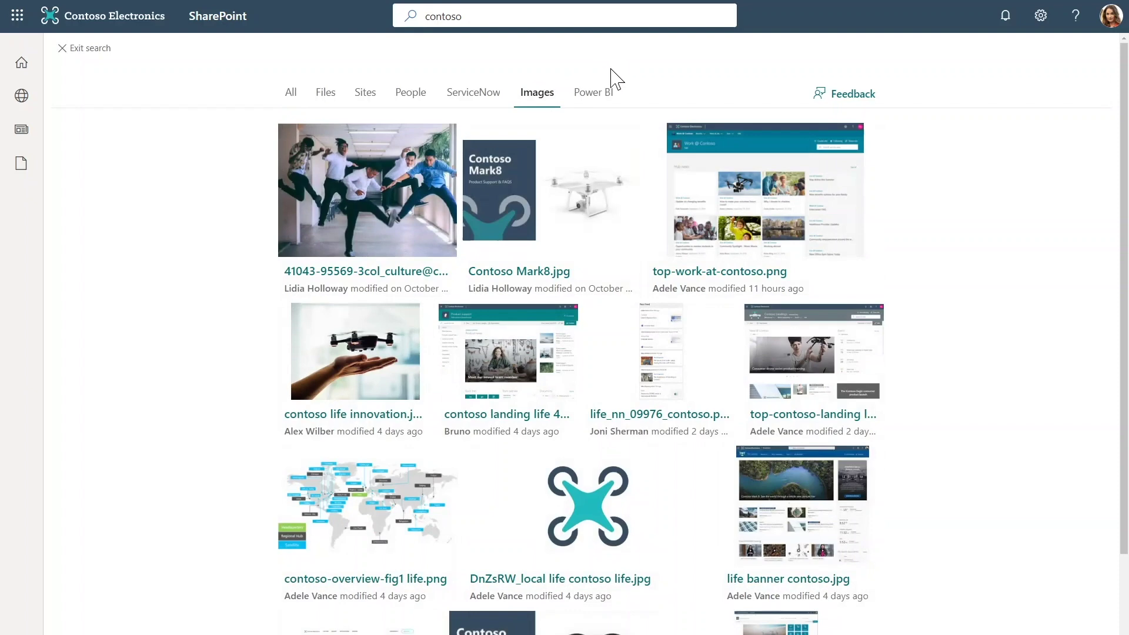
click(587, 84)
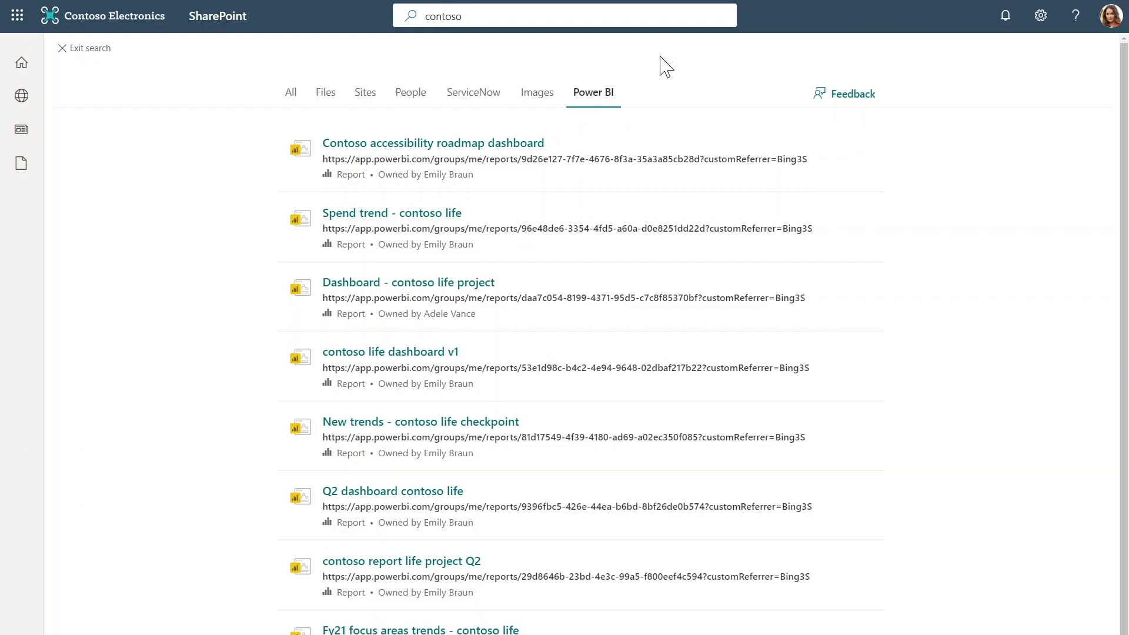
click(279, 97)
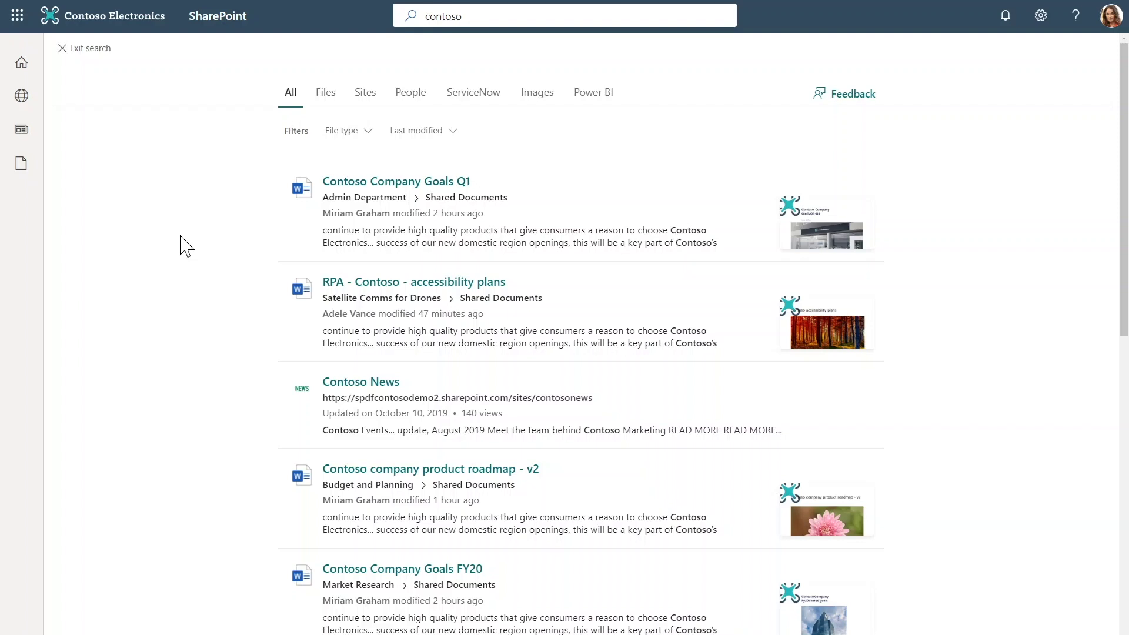
click(369, 135)
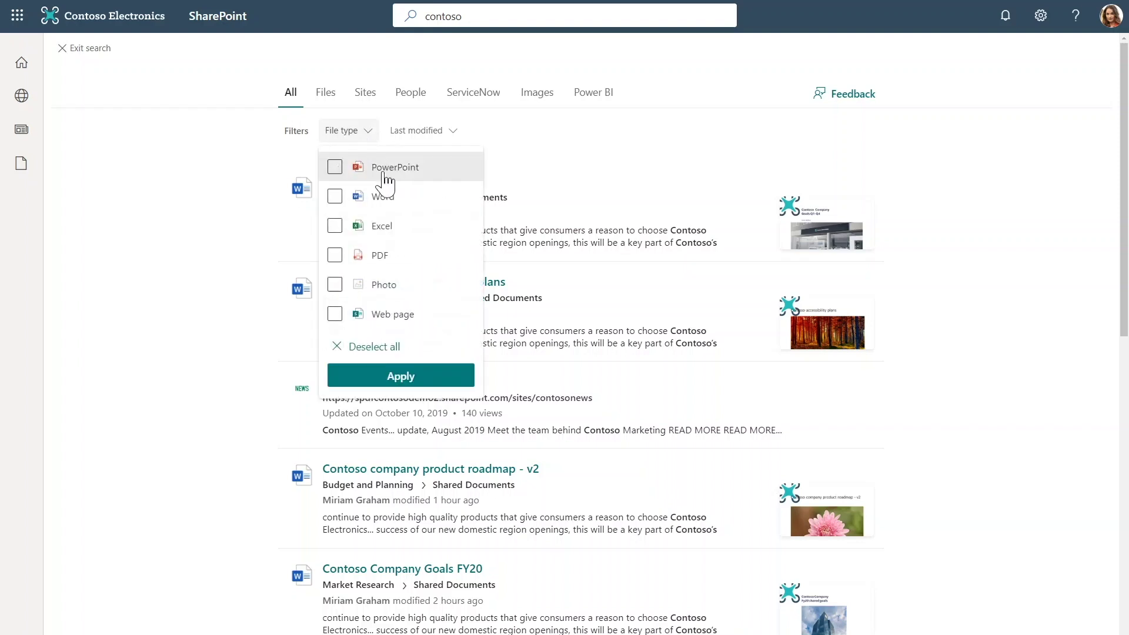
click(385, 175)
click(376, 199)
click(417, 377)
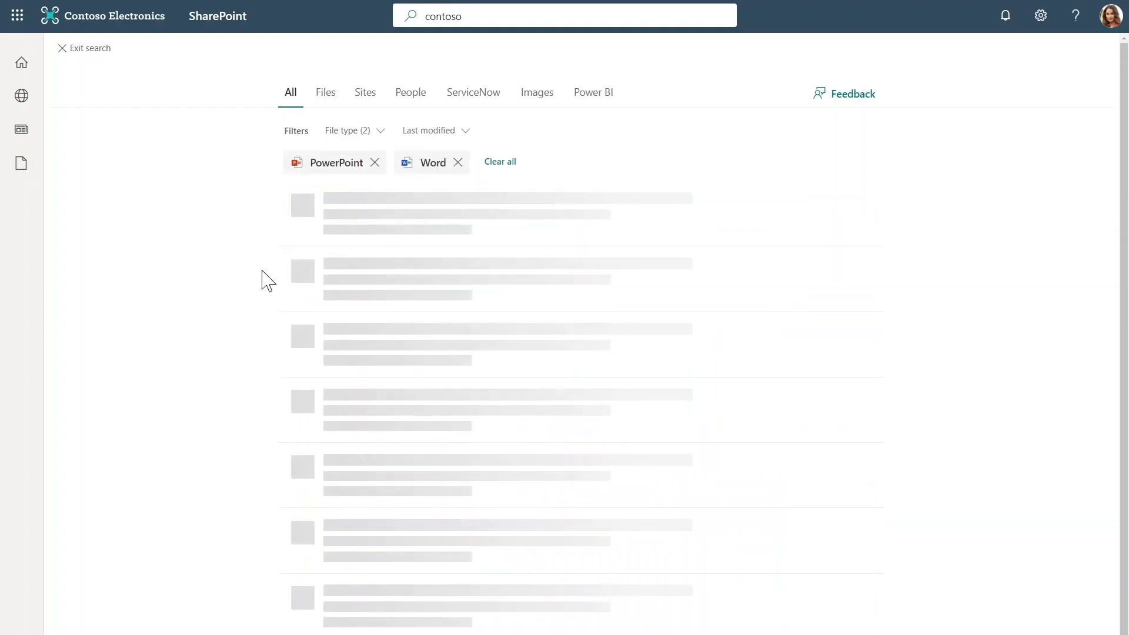
click(429, 131)
click(457, 184)
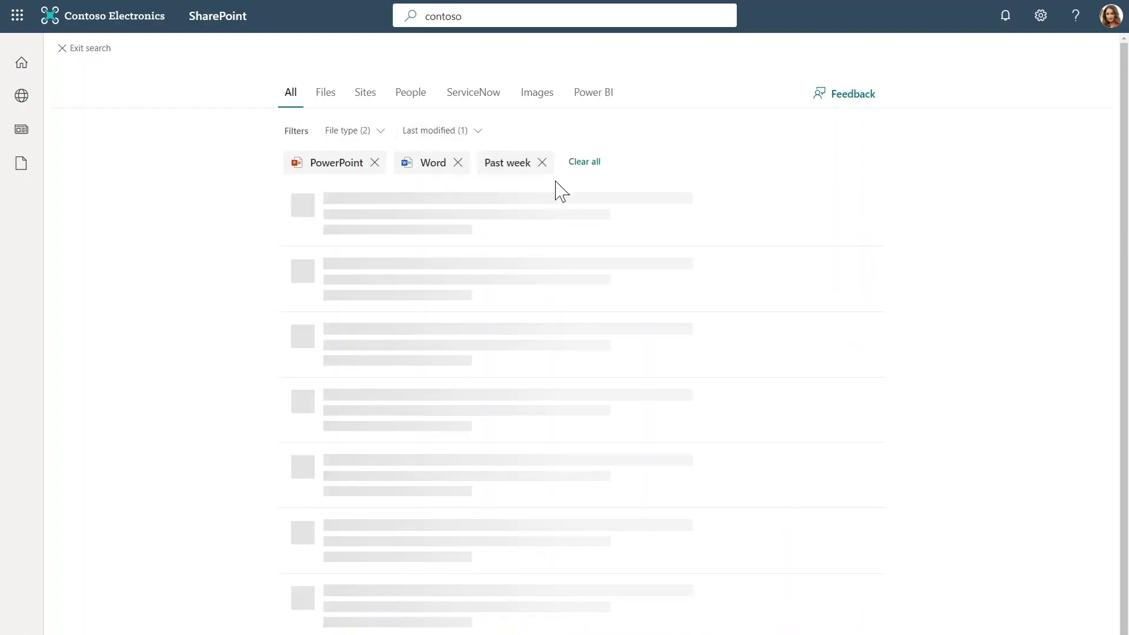
click(584, 162)
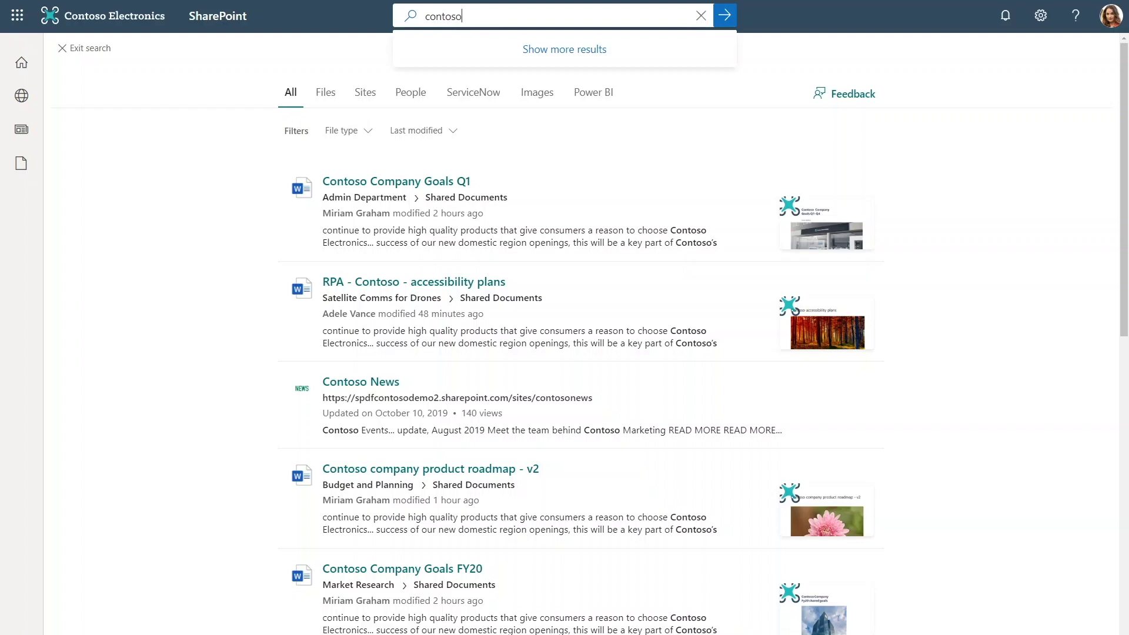
Step: Search for the misspelled 'accessbility' and accept the 'Did you mean accessibility?' correction
click(700, 15)
text(access)
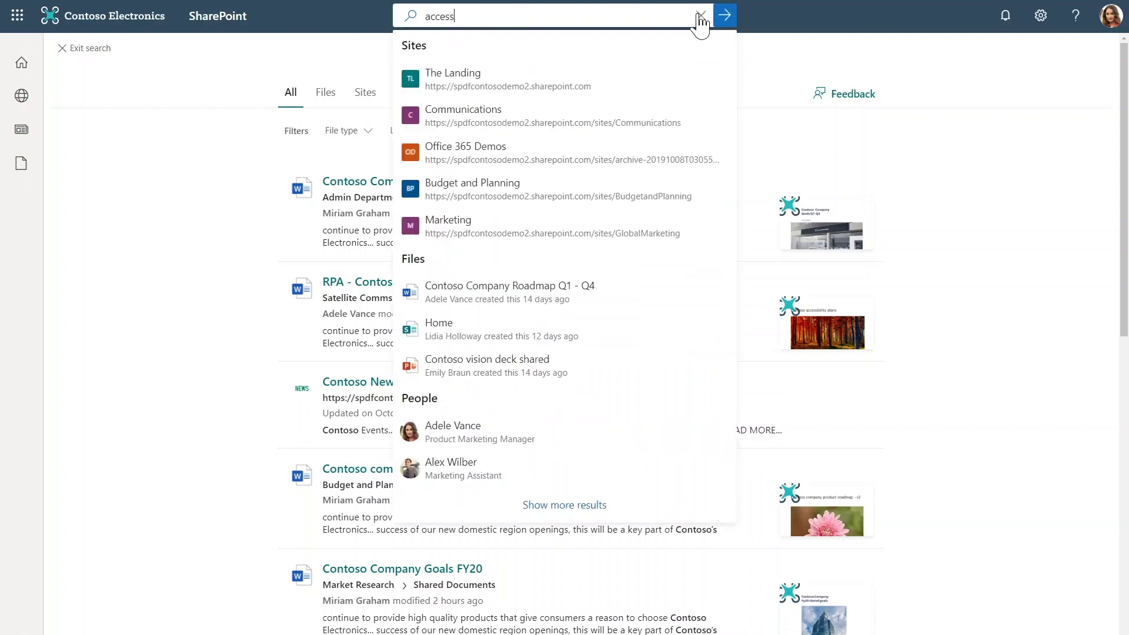
text(bility)
key(Return)
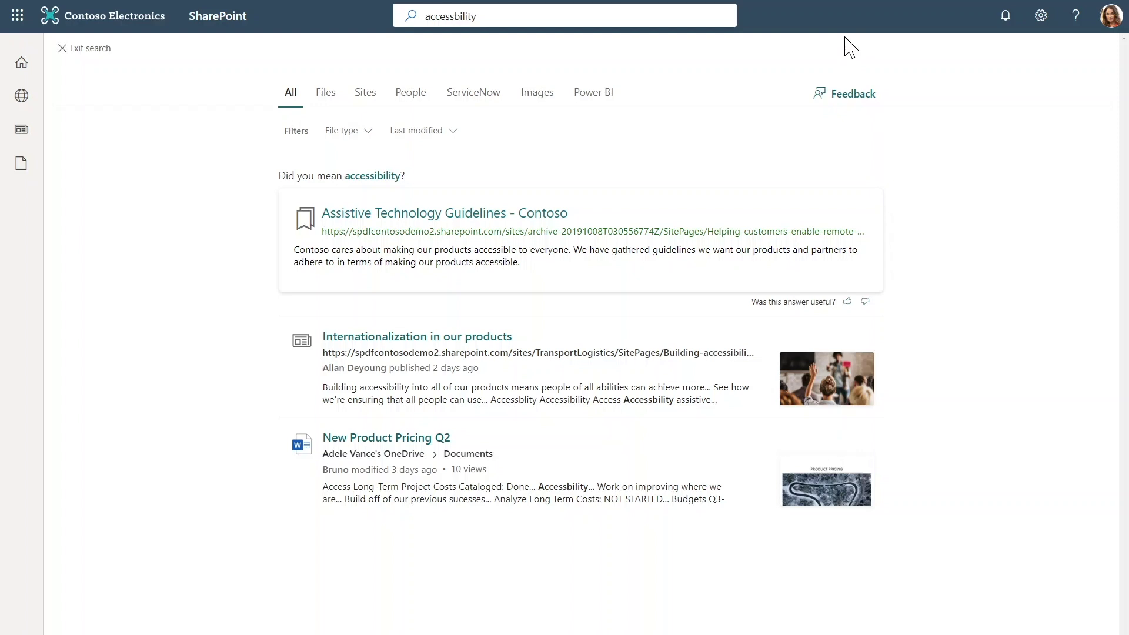
click(388, 187)
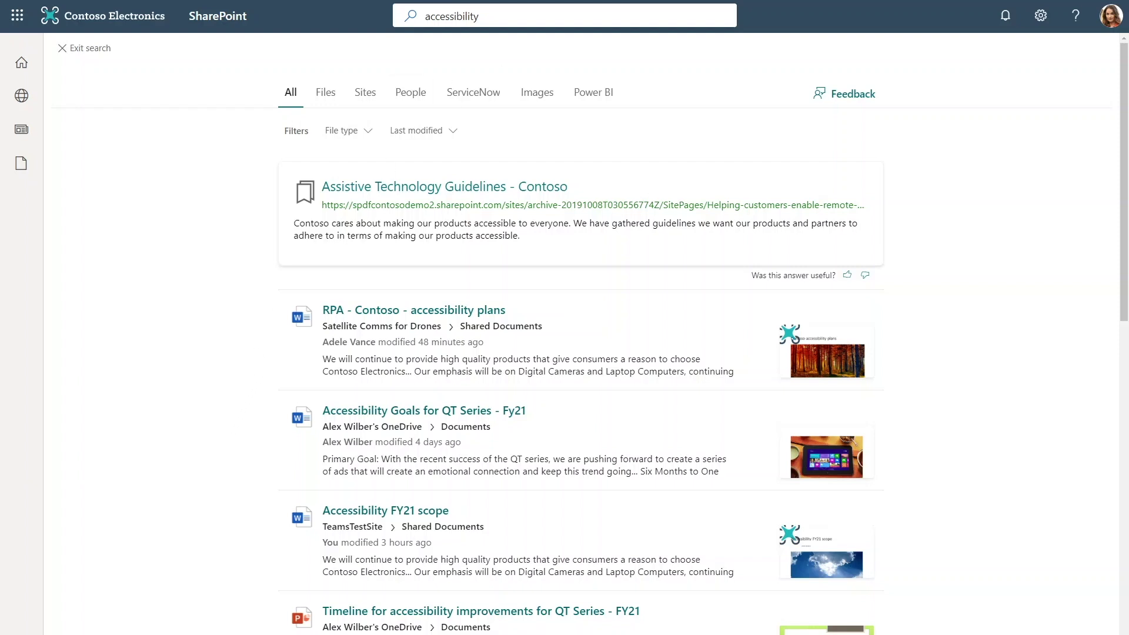
click(700, 16)
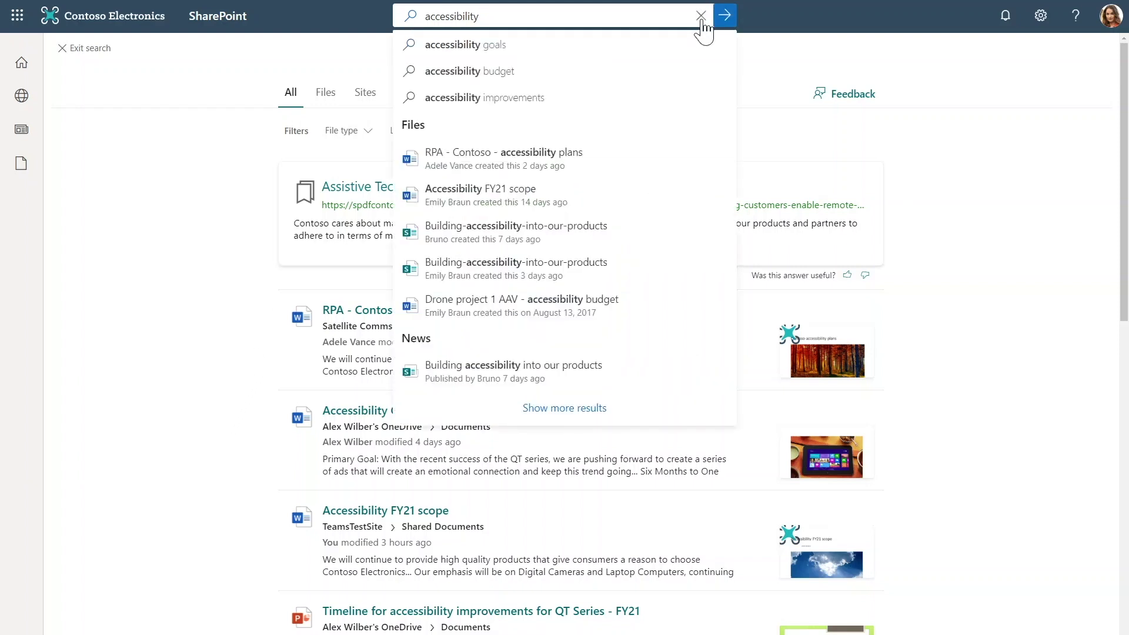
Step: Replace the query with the question 'what is rpa' and run it
key(ctrl+a)
key(BackSpace)
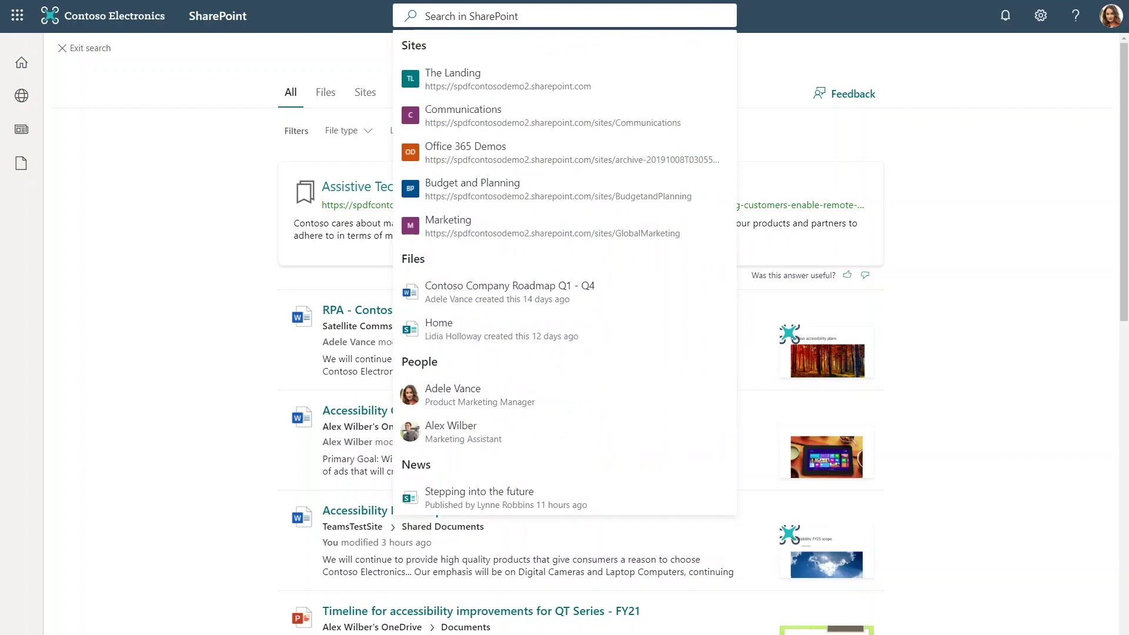
text(what is rpa)
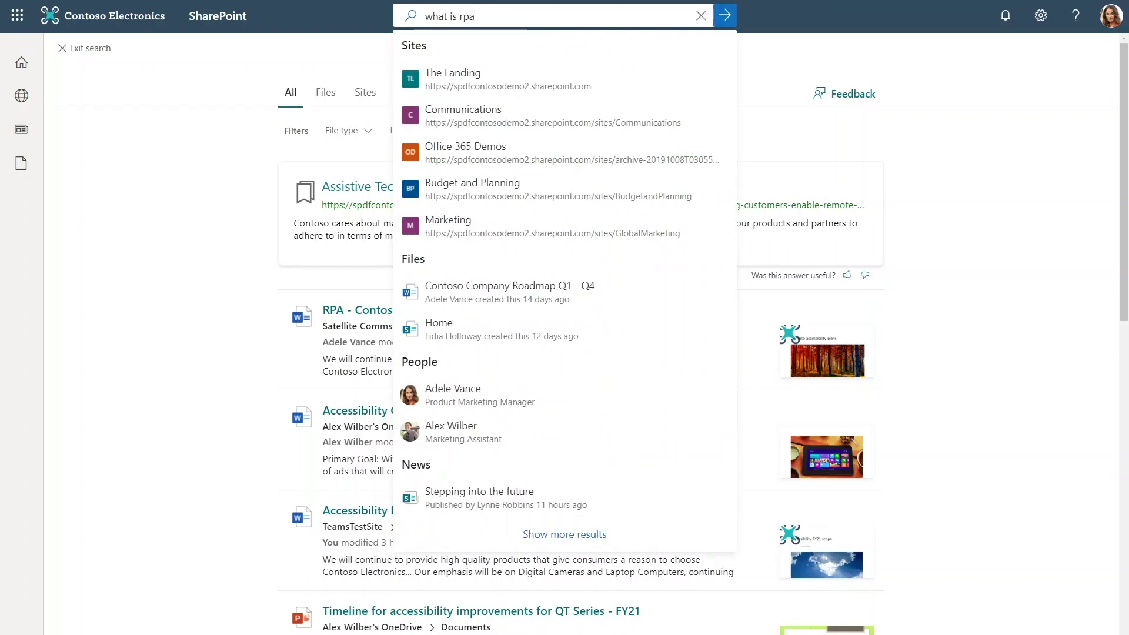
key(Return)
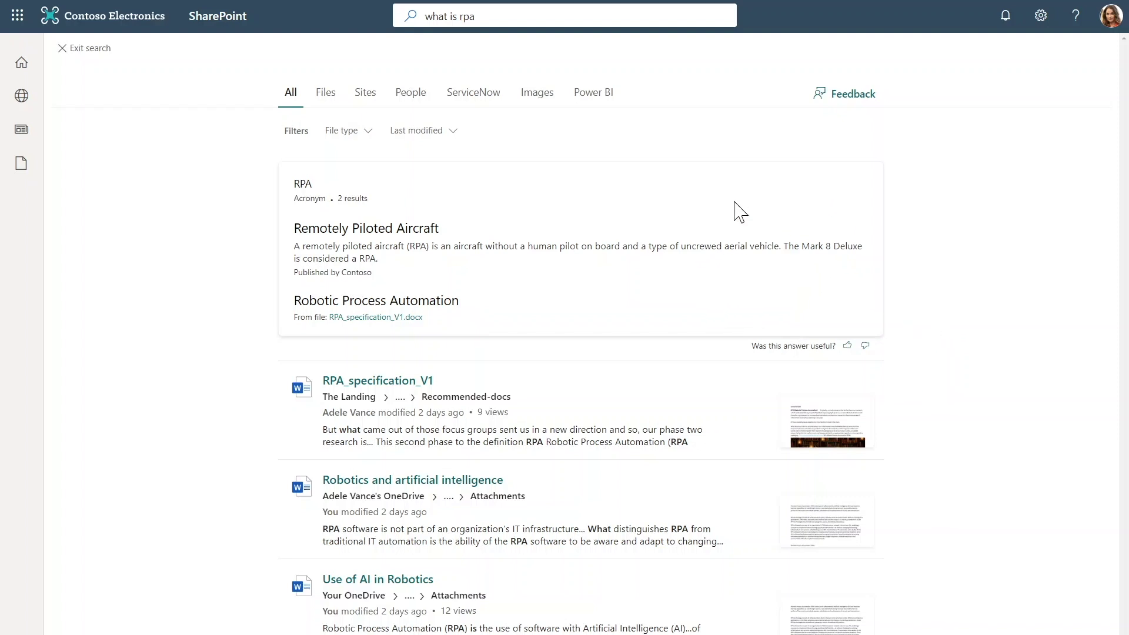
Step: Give the RPA acronym answer a thumbs-up and dismiss the extra feedback form
click(847, 347)
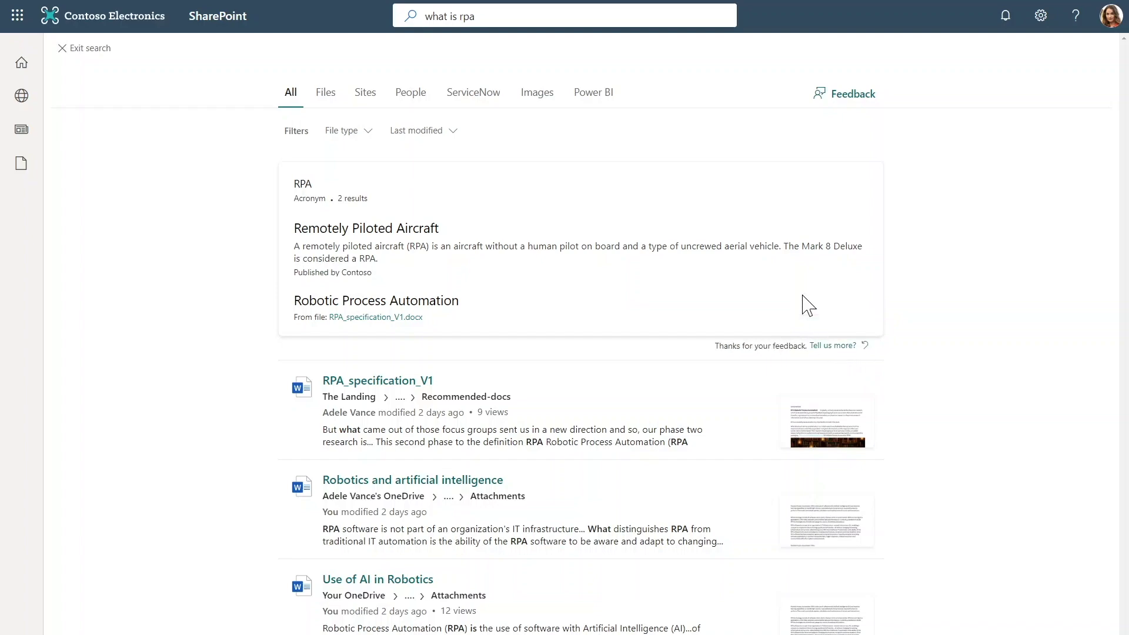
click(833, 346)
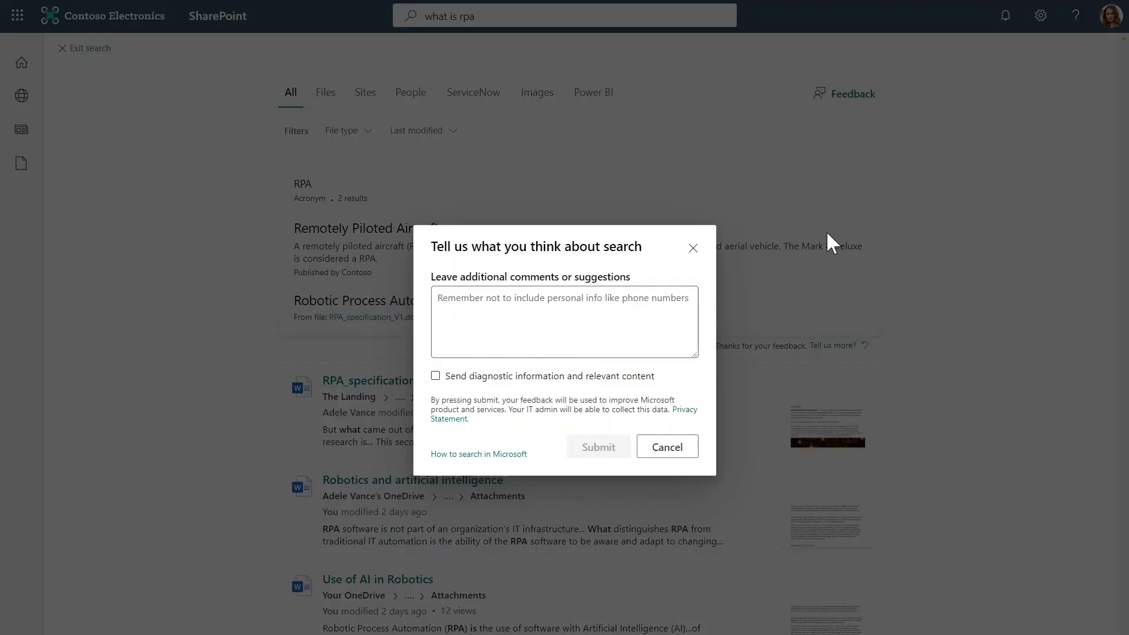
click(682, 450)
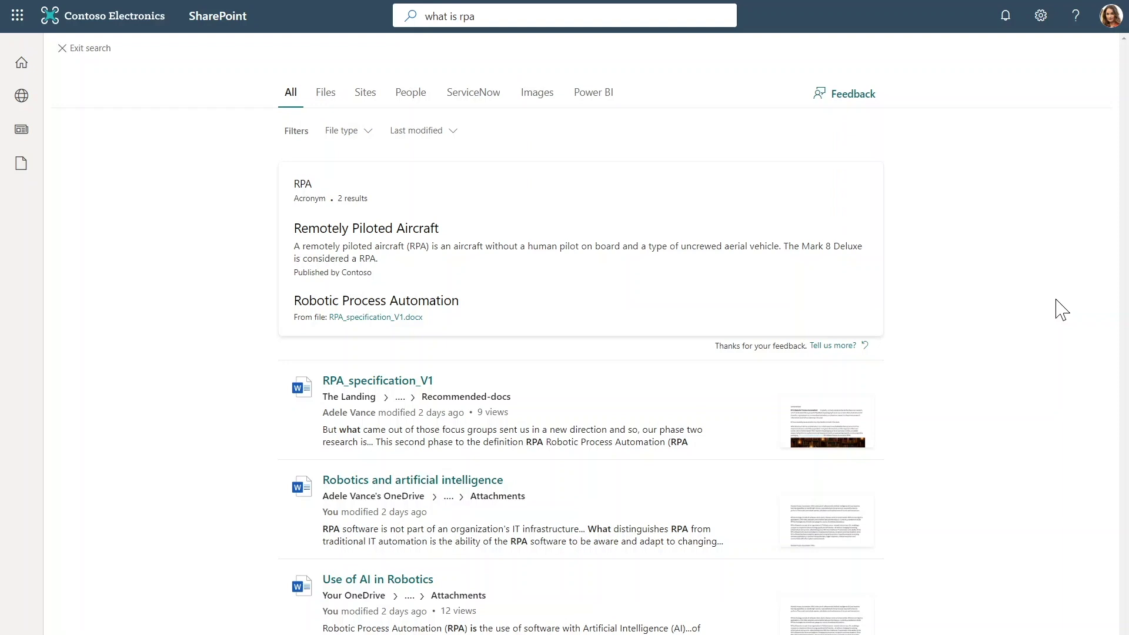
click(683, 16)
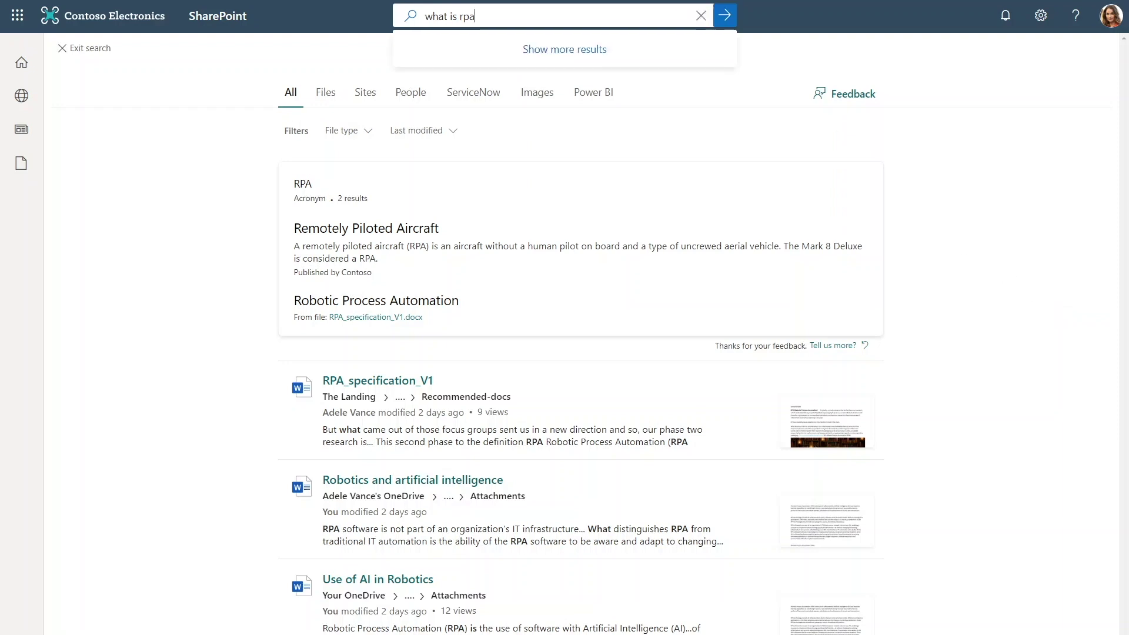
Step: Replace the query with 'mark 8' and run the search
click(701, 16)
text(mark 8)
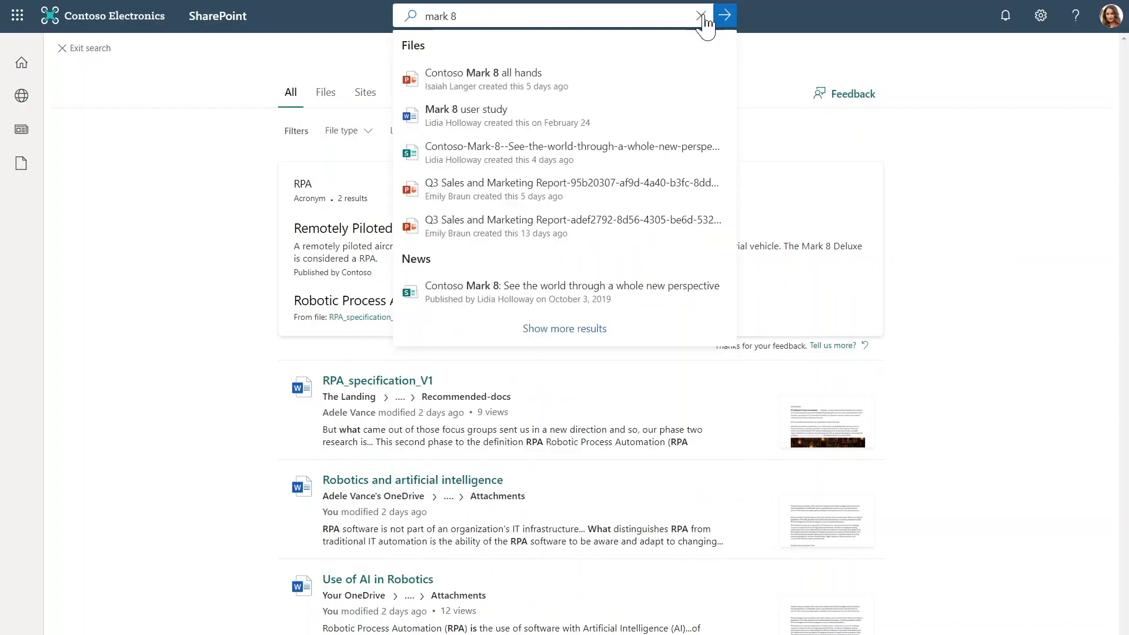
key(Return)
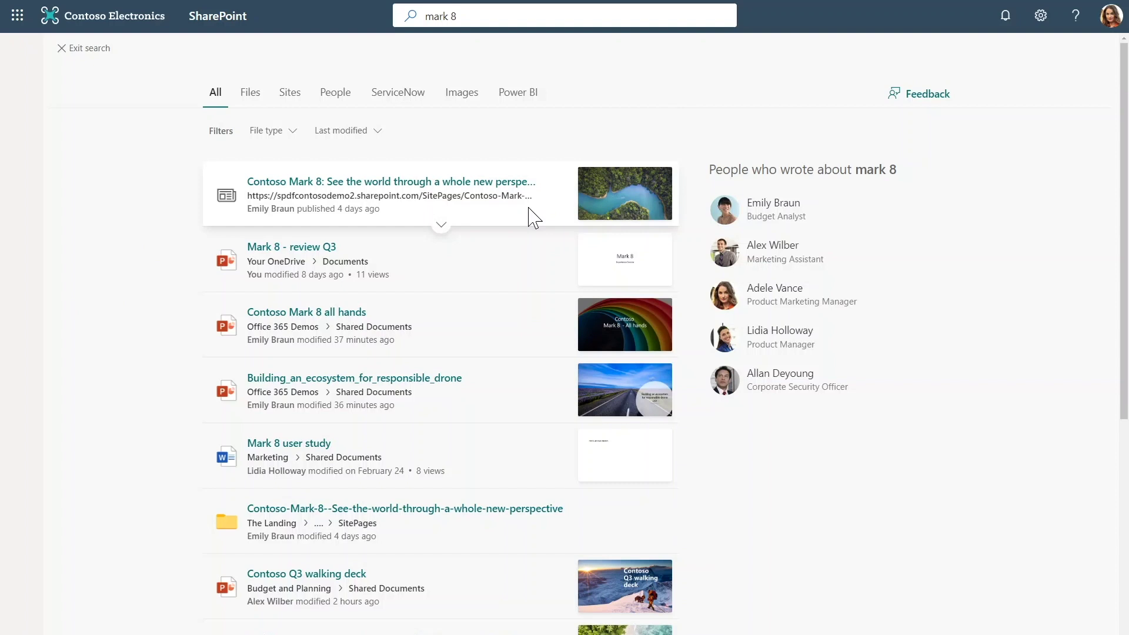
Step: Expand the top Mark 8 result's preview and copy its page link
click(442, 221)
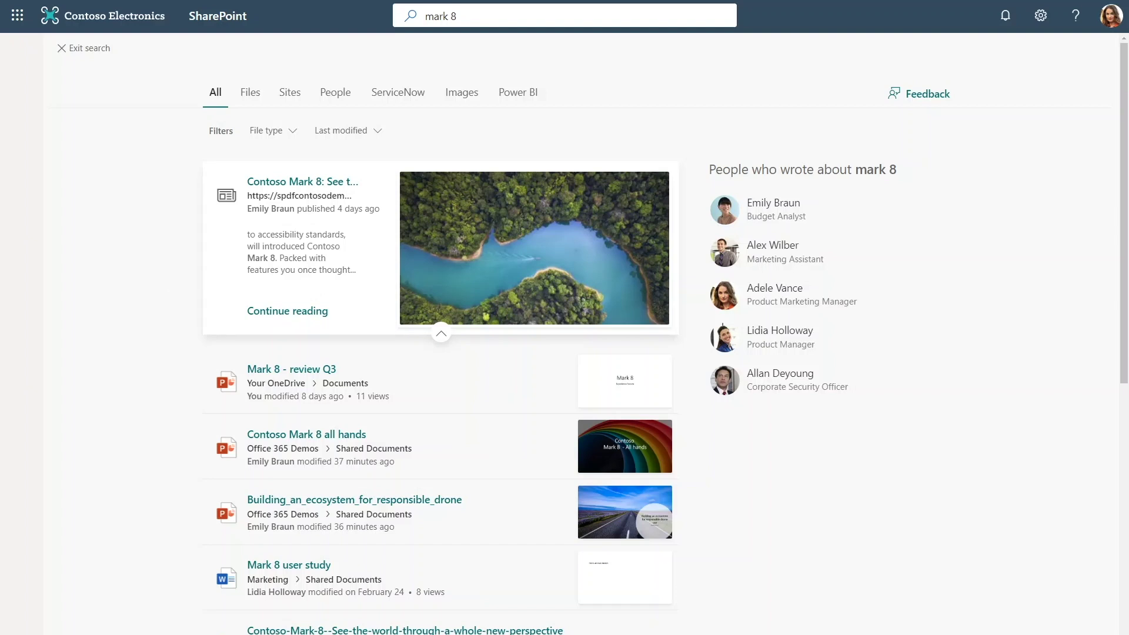
right_click(327, 181)
click(365, 290)
Step: Submit search feedback suggesting the copied Mark 8 link as internal link 'Mark 8 landing page'
click(940, 105)
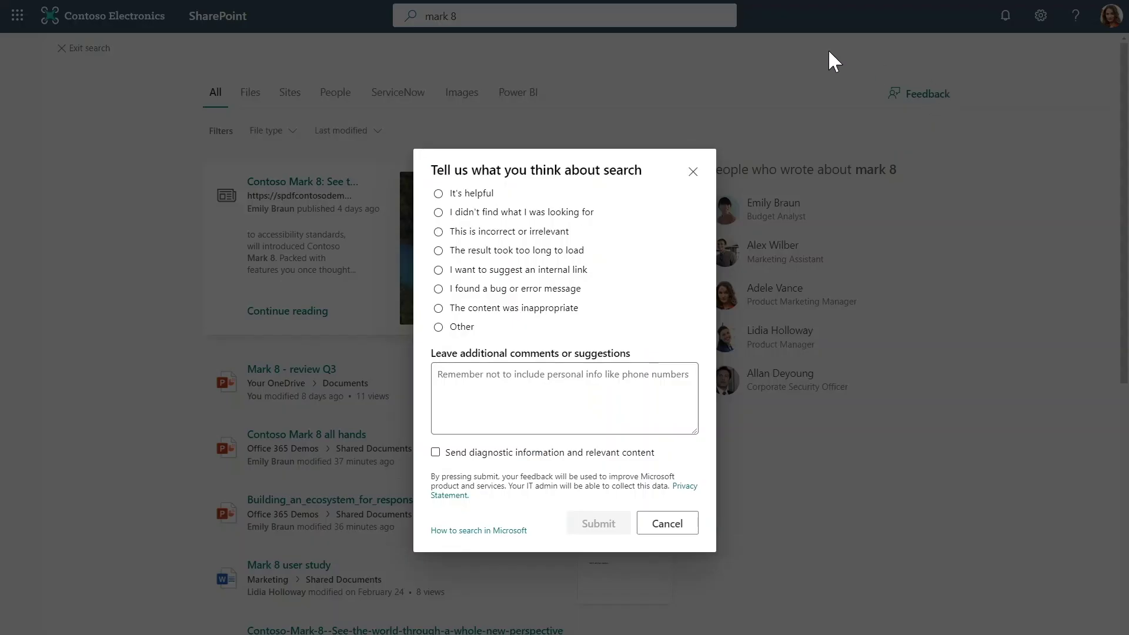
click(580, 272)
click(540, 270)
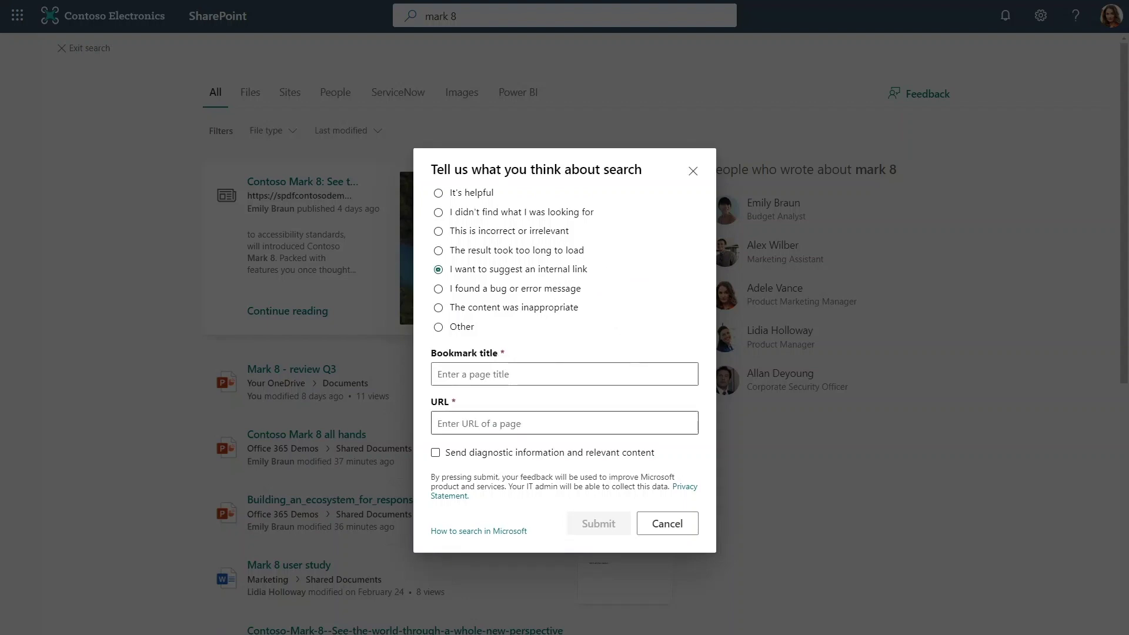
text(Mark)
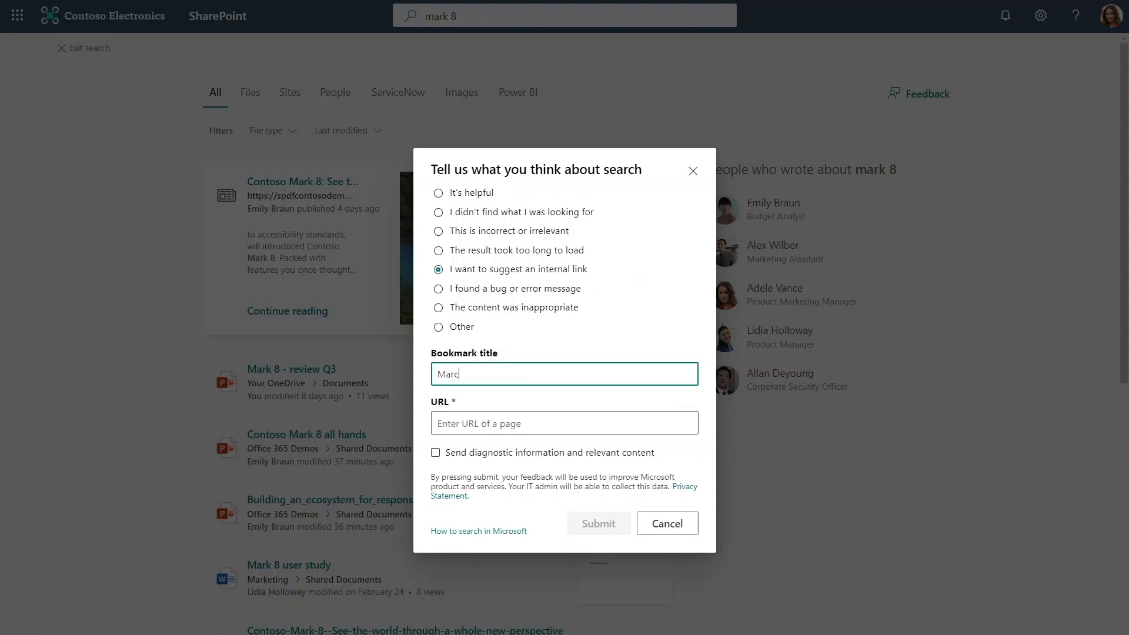
text( 8 landing page)
key(Tab)
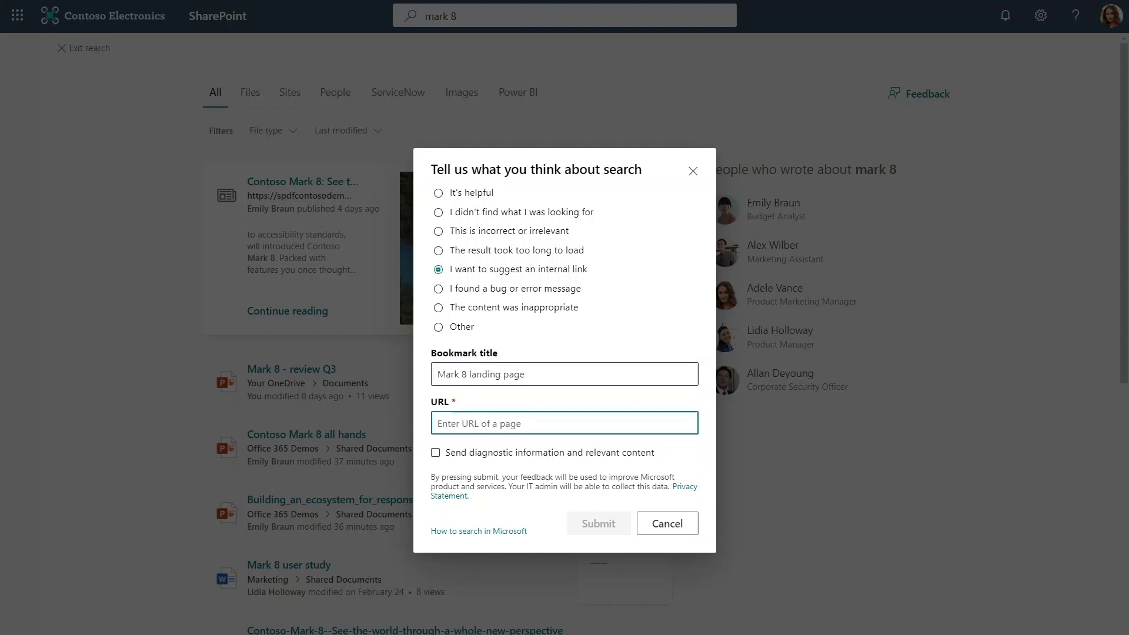
key(ctrl+v)
click(599, 524)
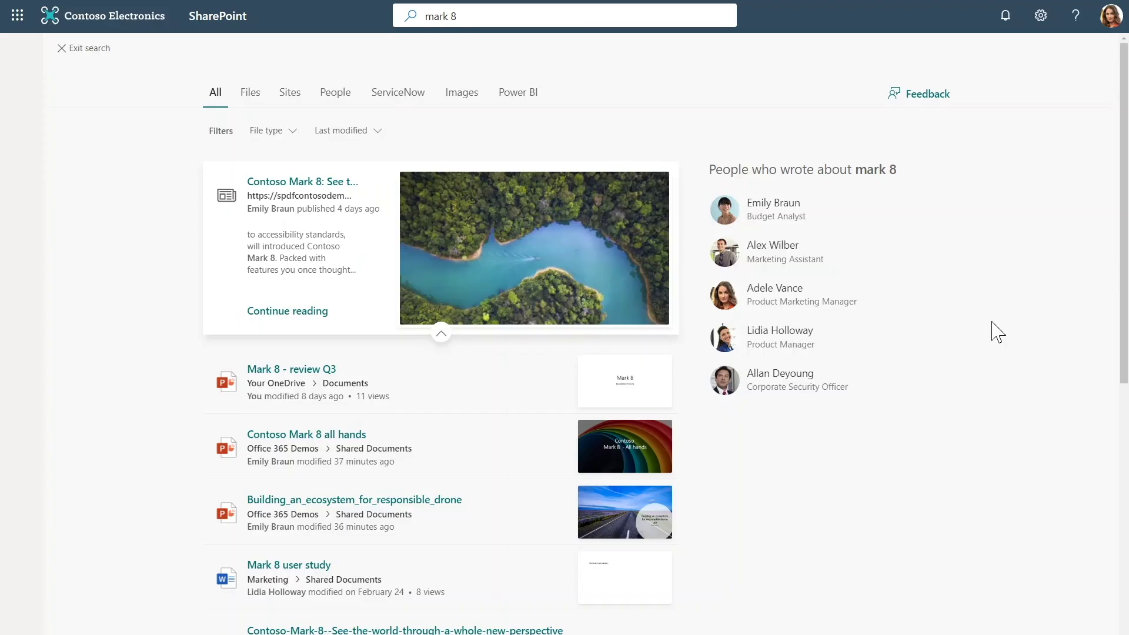
Step: Collapse the top result to review mark 8 results and the people who wrote about it
click(440, 334)
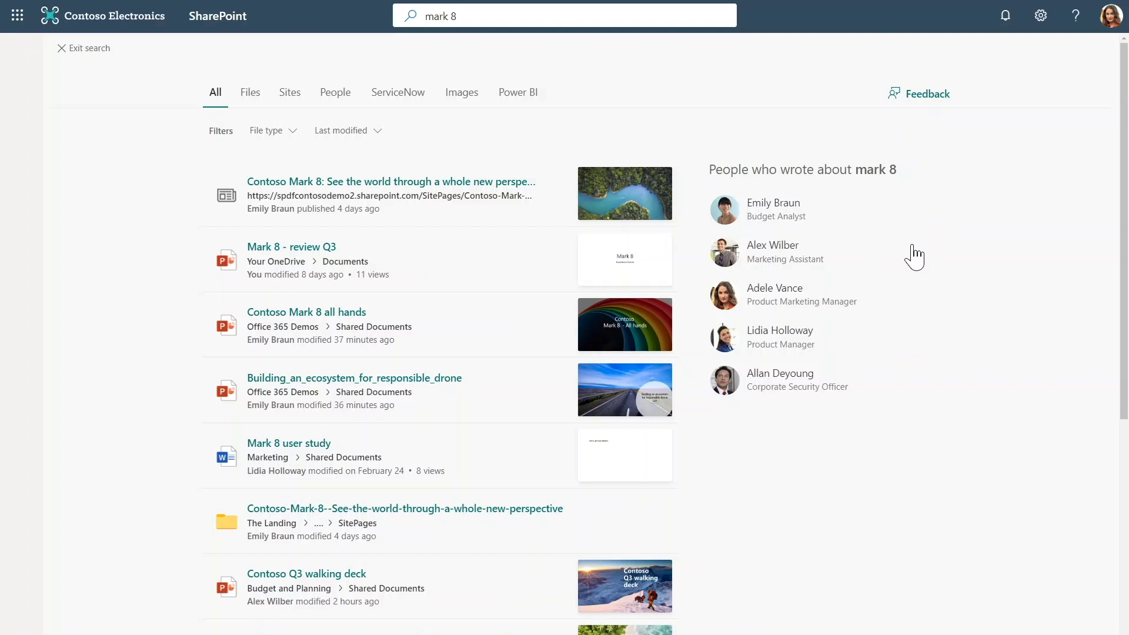
Step: Limit the mark 8 results to the Budget Analyst's work from the people panel
click(786, 225)
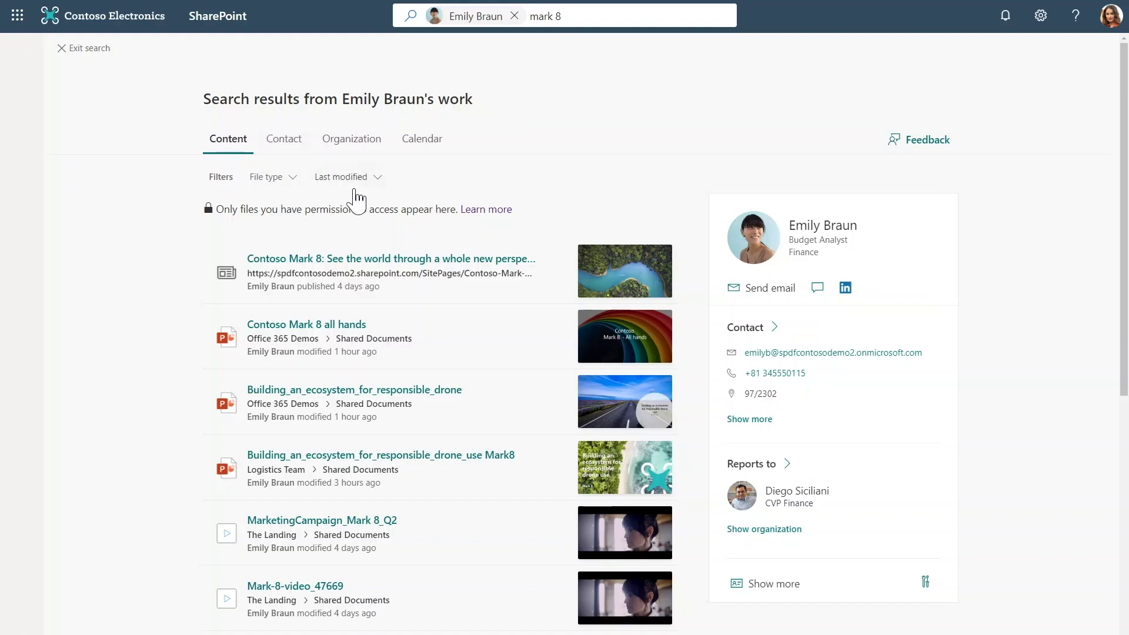
click(562, 16)
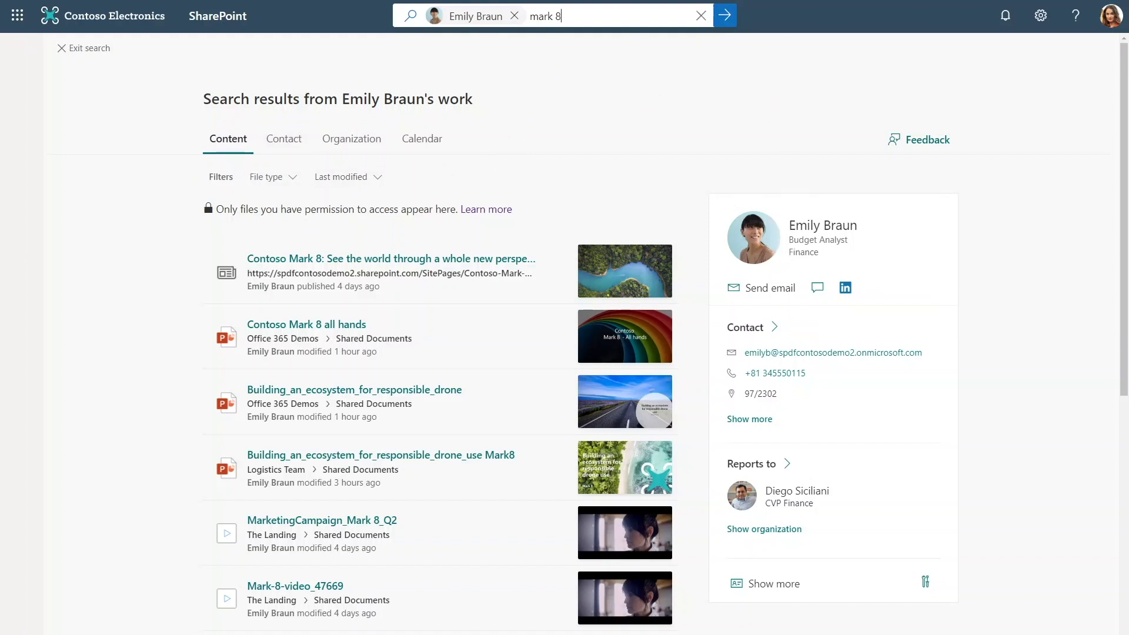
Step: Replace 'mark 8' with 'budget' to search within the Budget Analyst's work
key(BackSpace)
key(BackSpace)
key(BackSpace)
key(BackSpace)
key(BackSpace)
key(BackSpace)
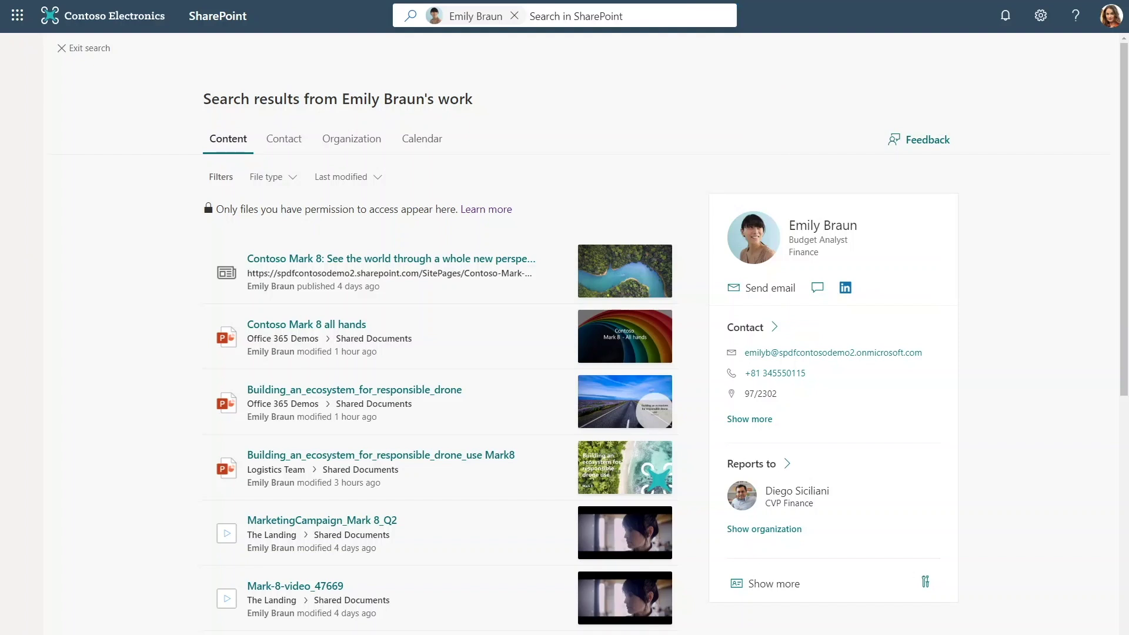
text(budget)
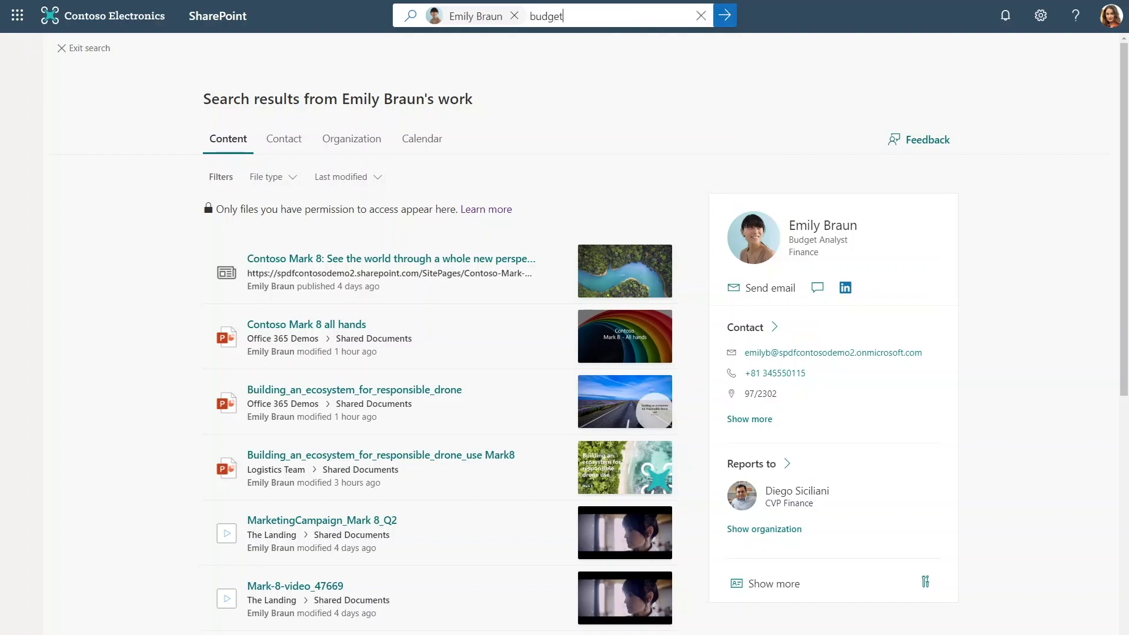
key(Return)
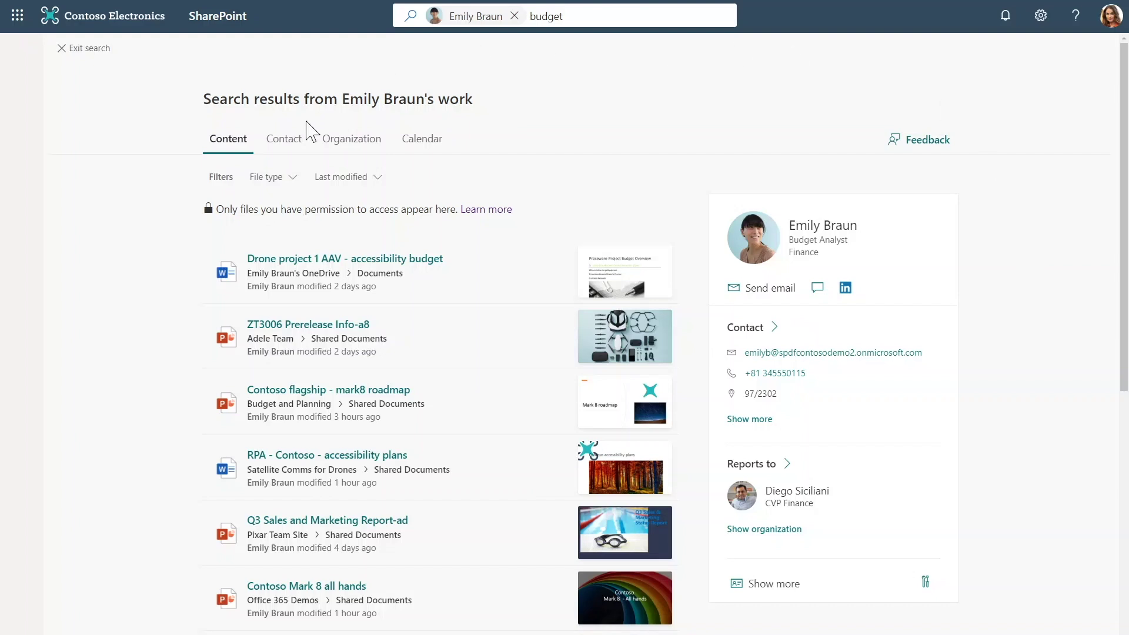
click(284, 140)
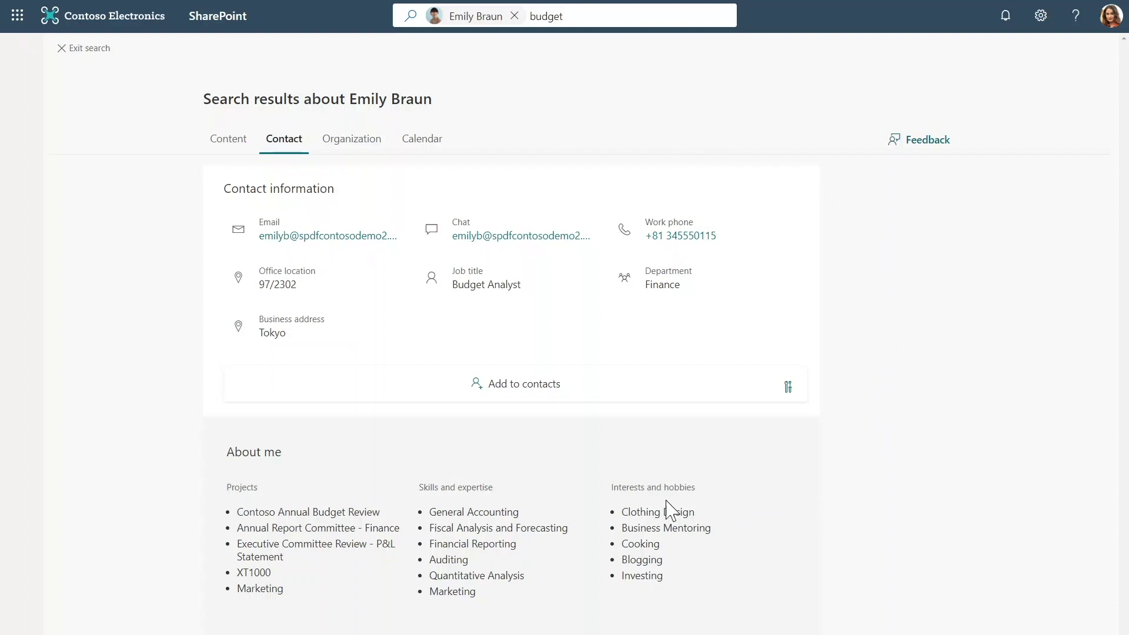
click(359, 135)
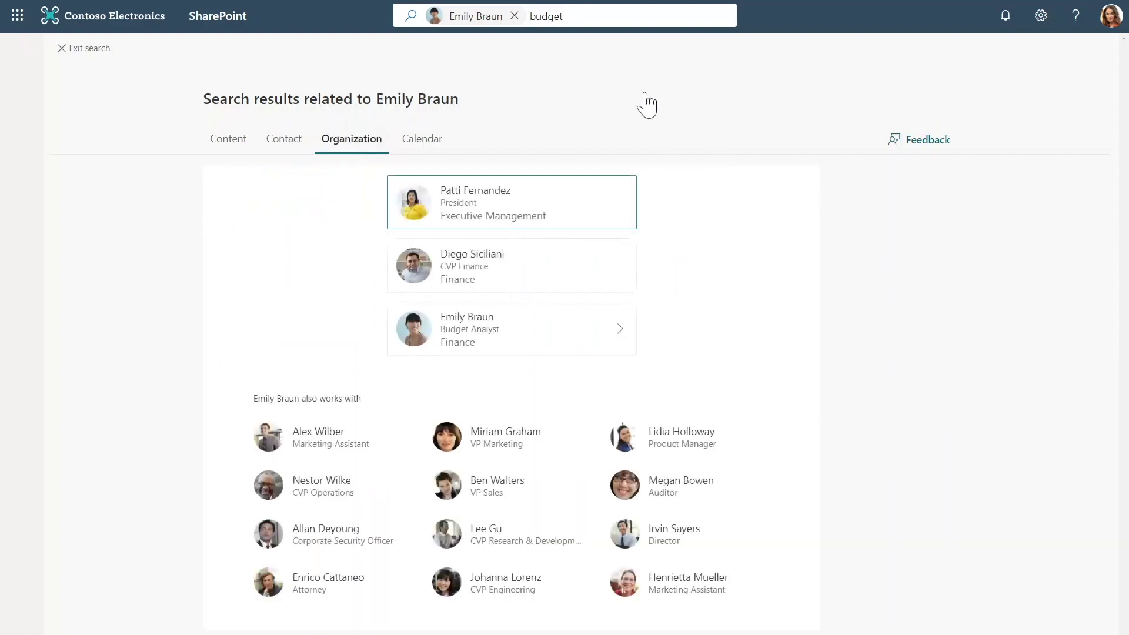
click(220, 140)
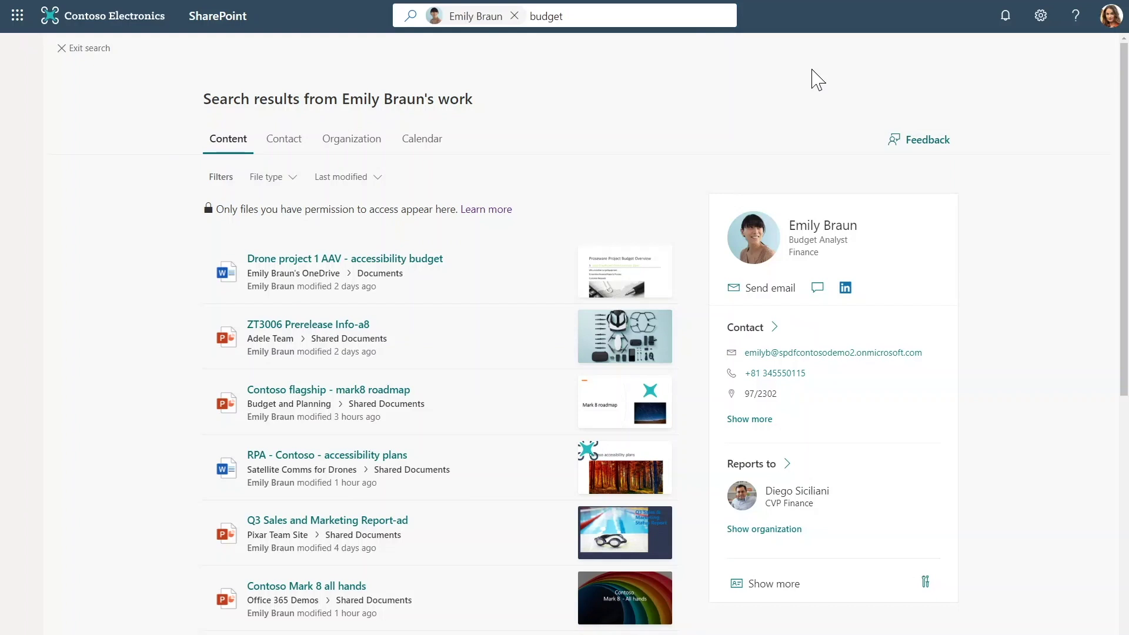
Step: Clear the budget query and person scope, then view the Marketing Assistant's work via 'alex'
click(657, 18)
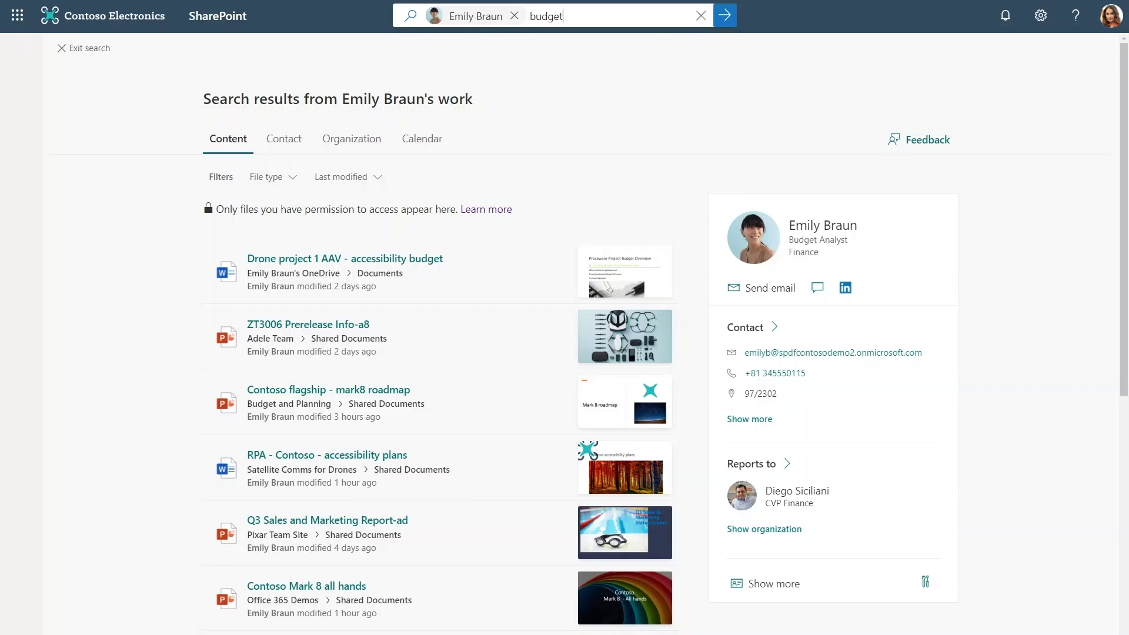
click(701, 16)
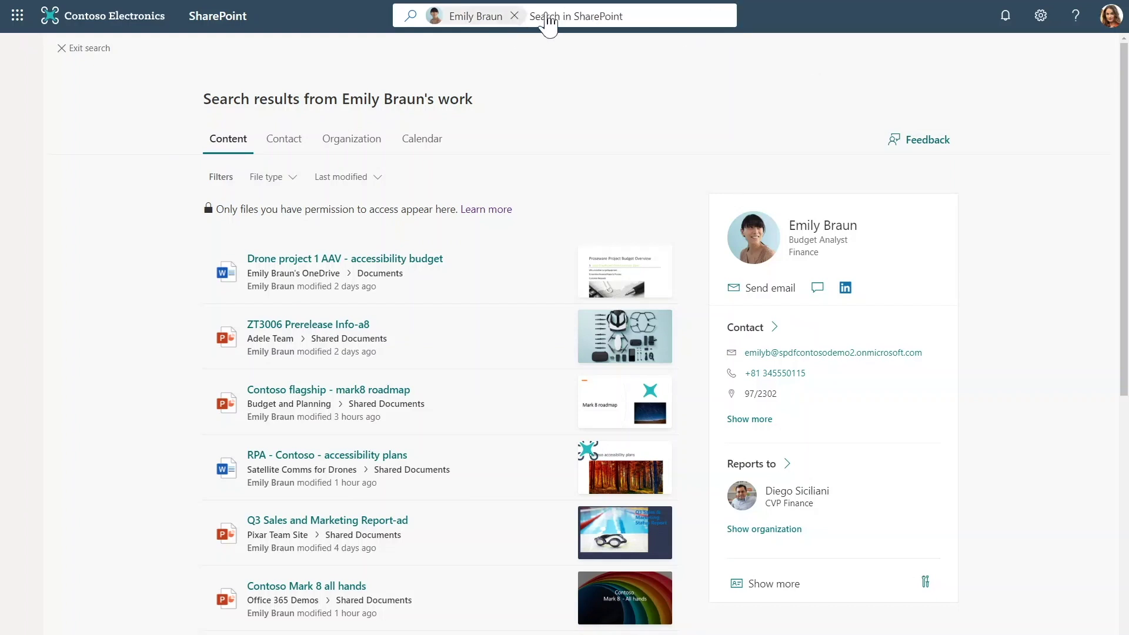
click(515, 16)
text(alex)
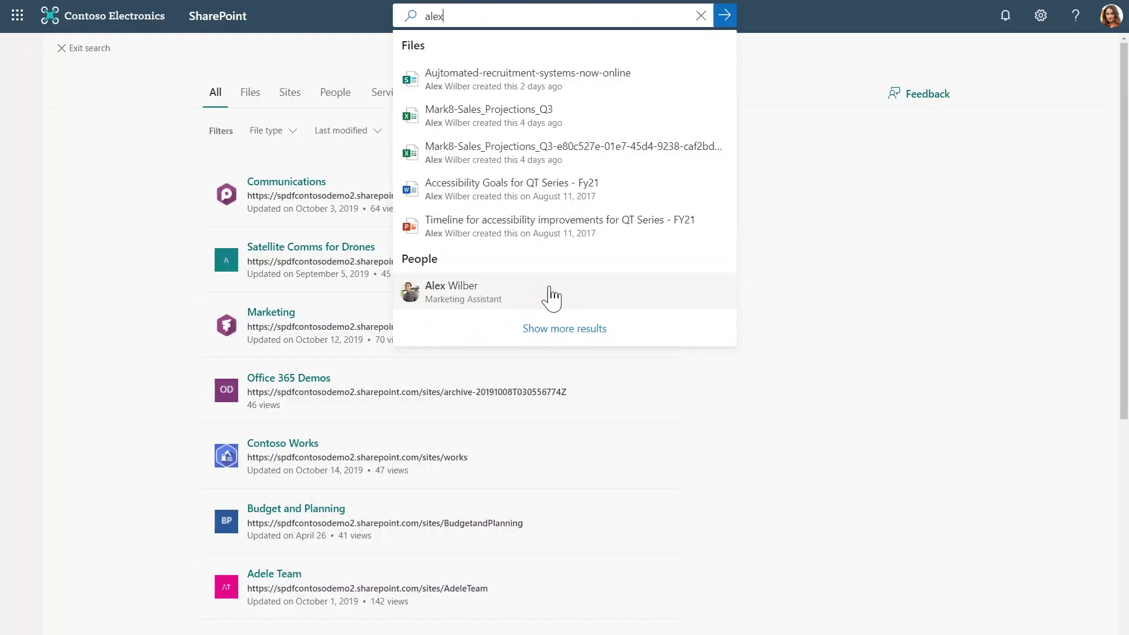
click(657, 277)
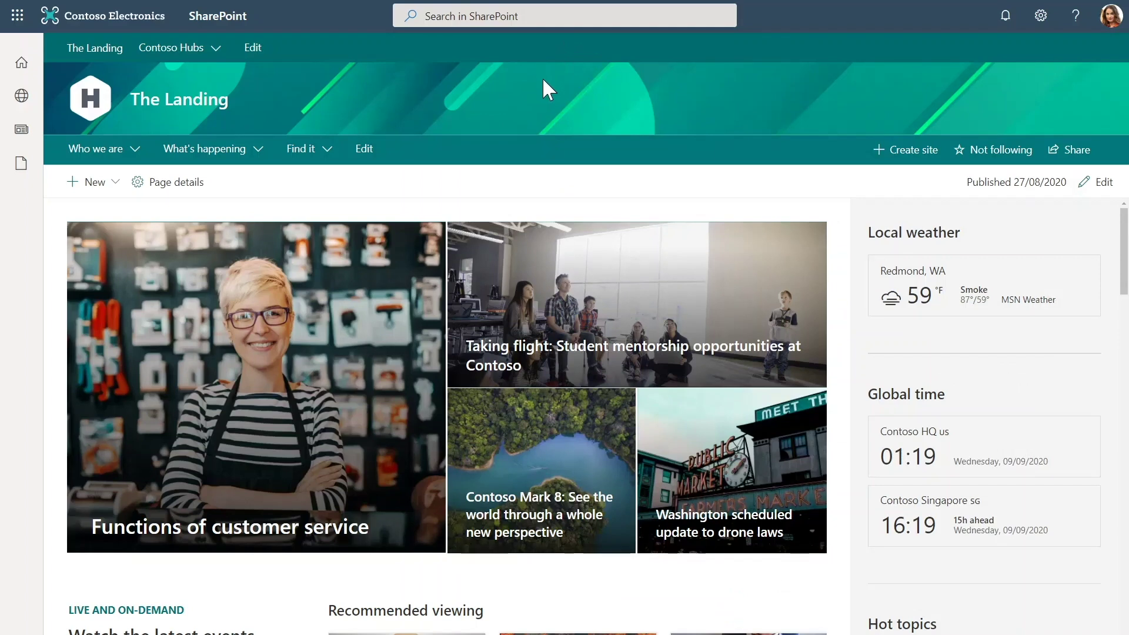
click(588, 16)
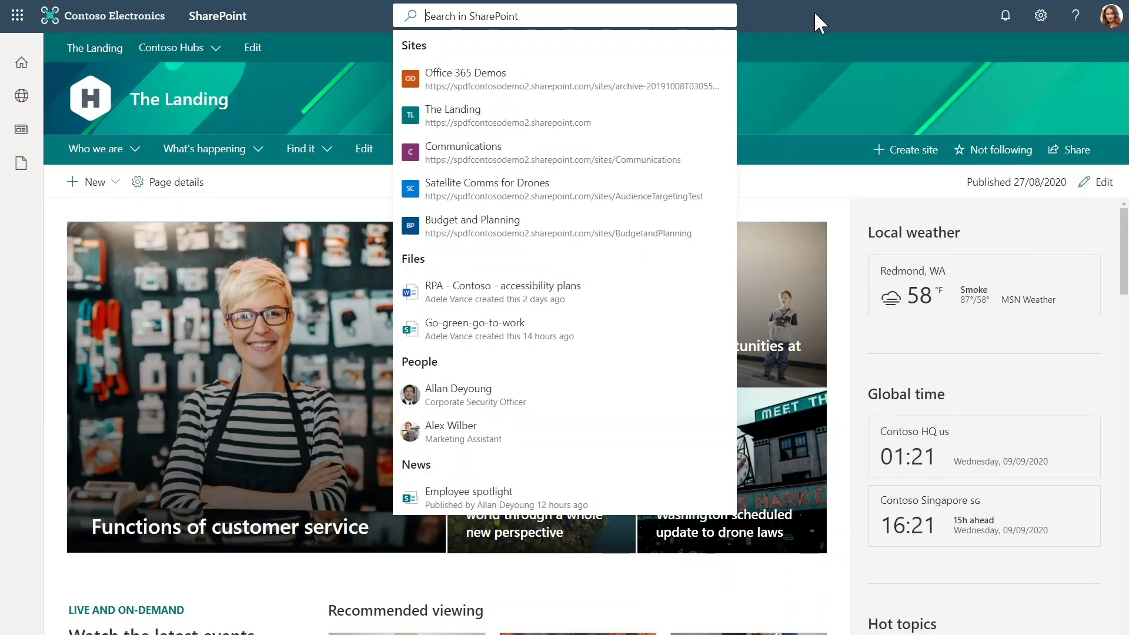
Step: Search for 'warehouse' to show the Contoso Redmond Warehouse map answer and files
text(warehouse)
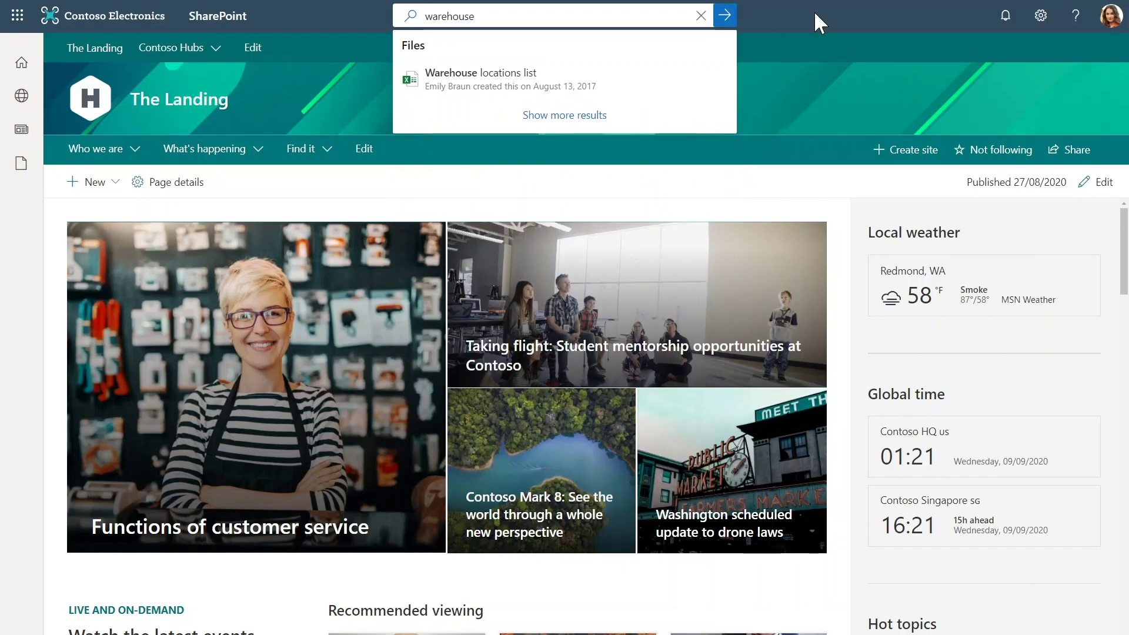
key(Return)
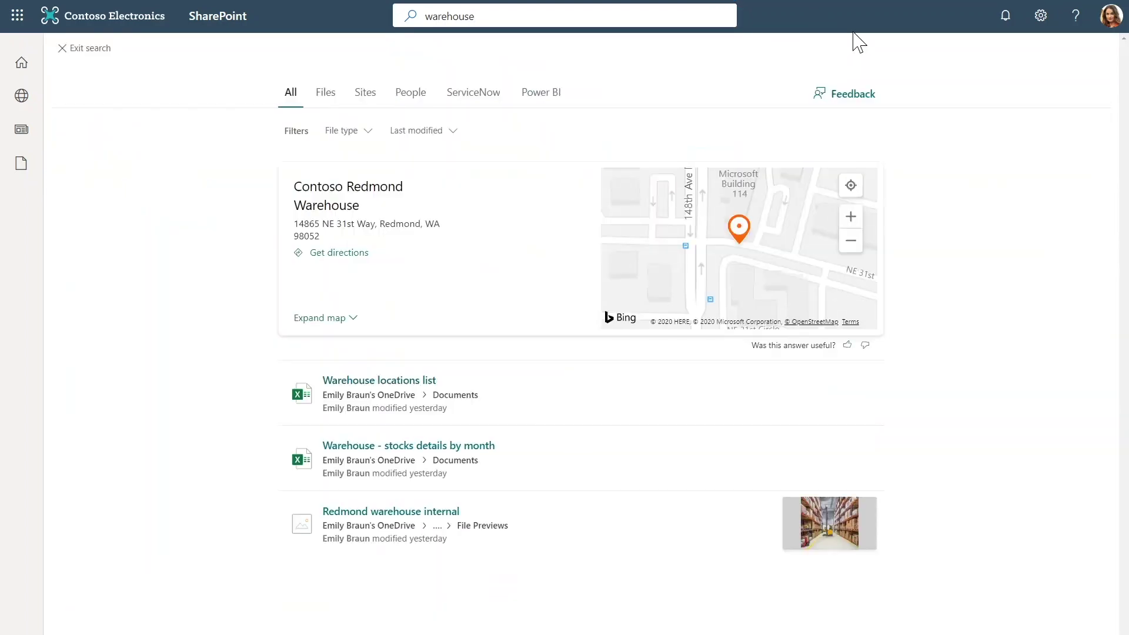
Step: Move keyboard focus to the File type filter on the warehouse search results
key(Tab)
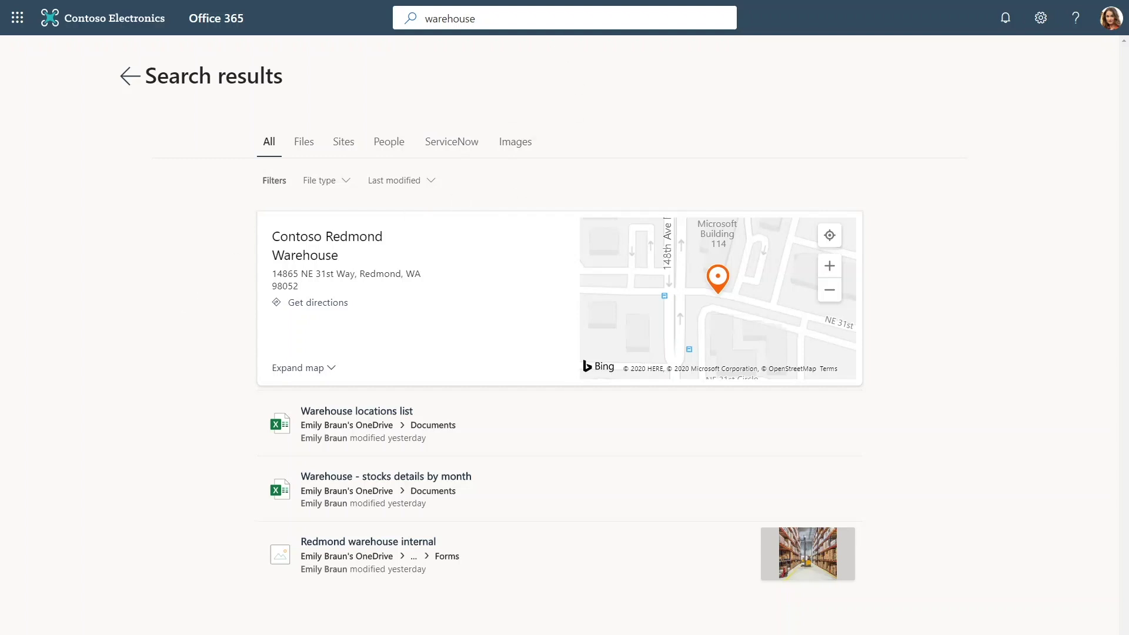
Step: Clear the warehouse query and type 'comm' to find the Communications site
click(476, 18)
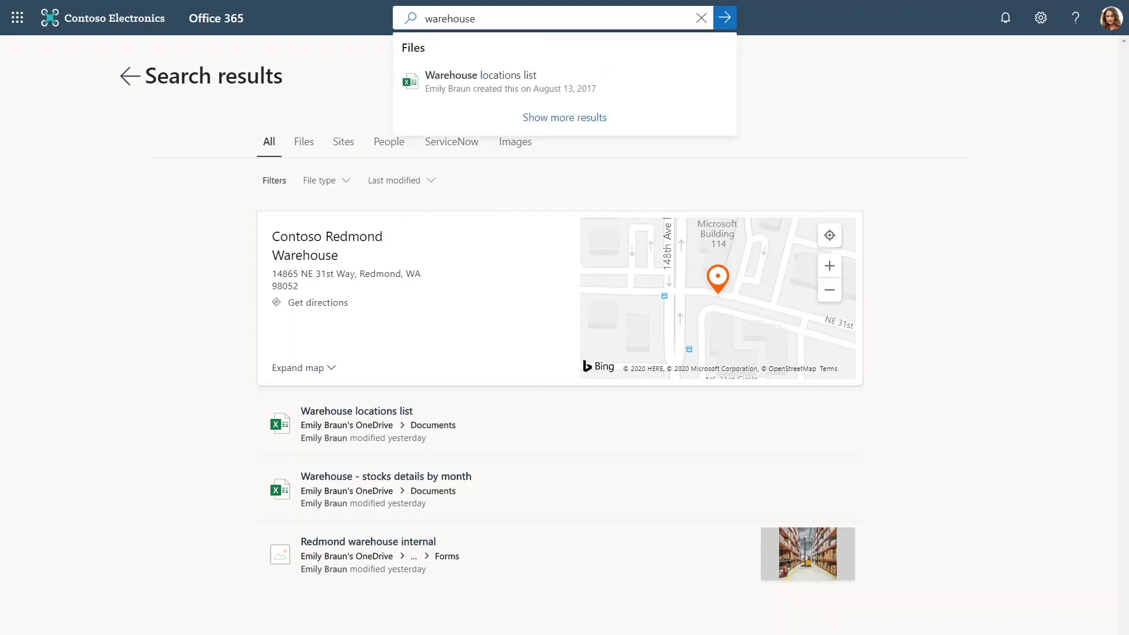
click(700, 18)
text(c)
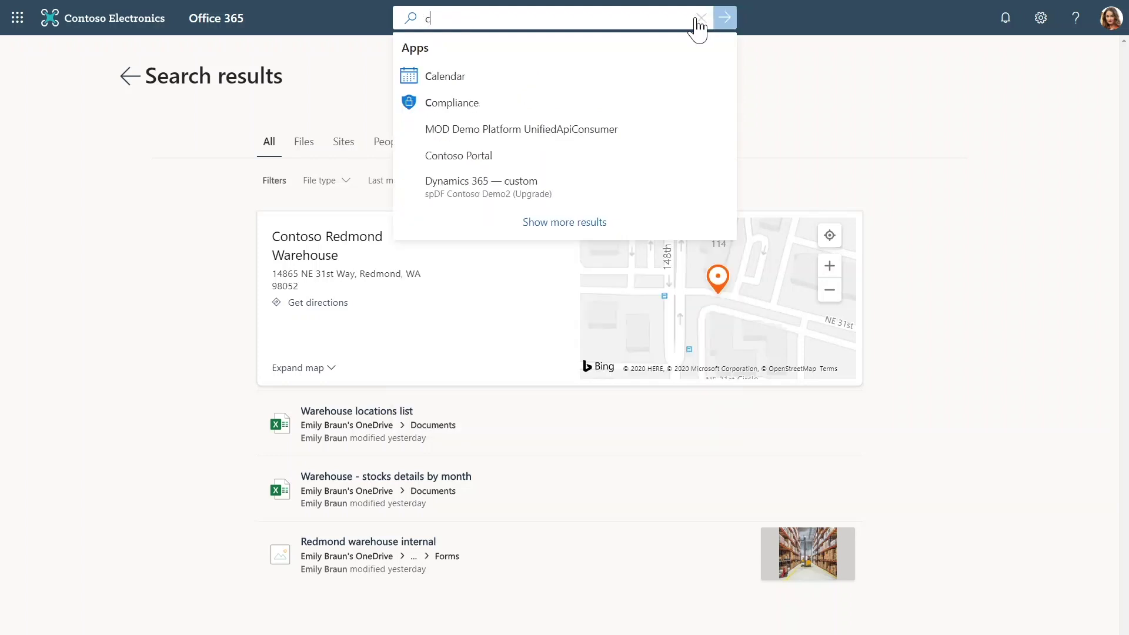
text(omm)
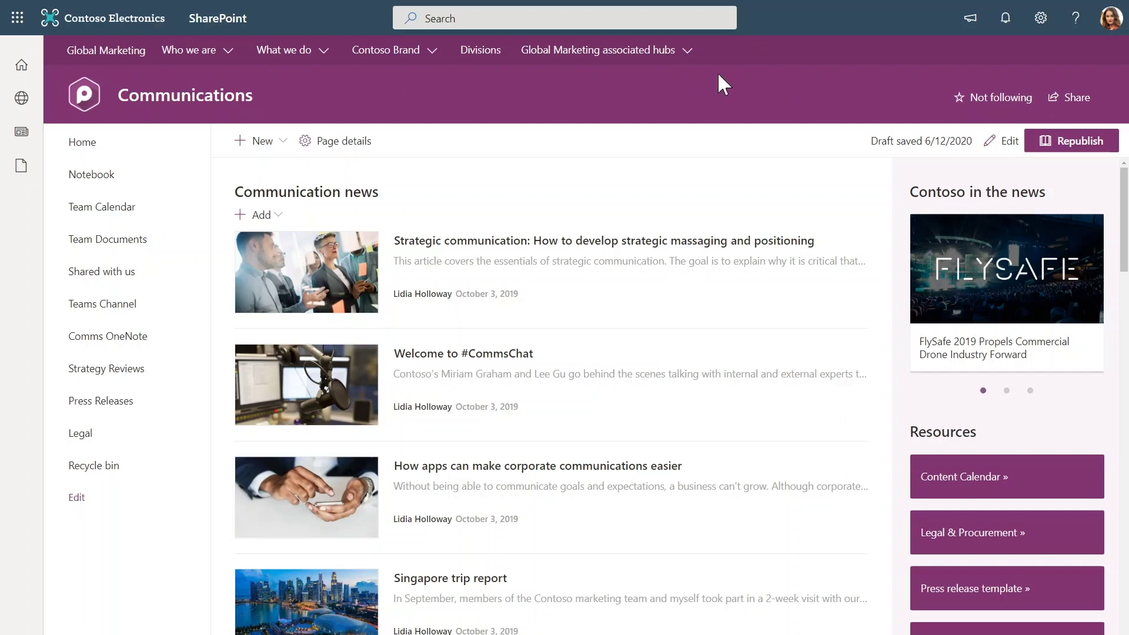
Step: Search the Communications site for 'report' and review the available search scopes
click(676, 18)
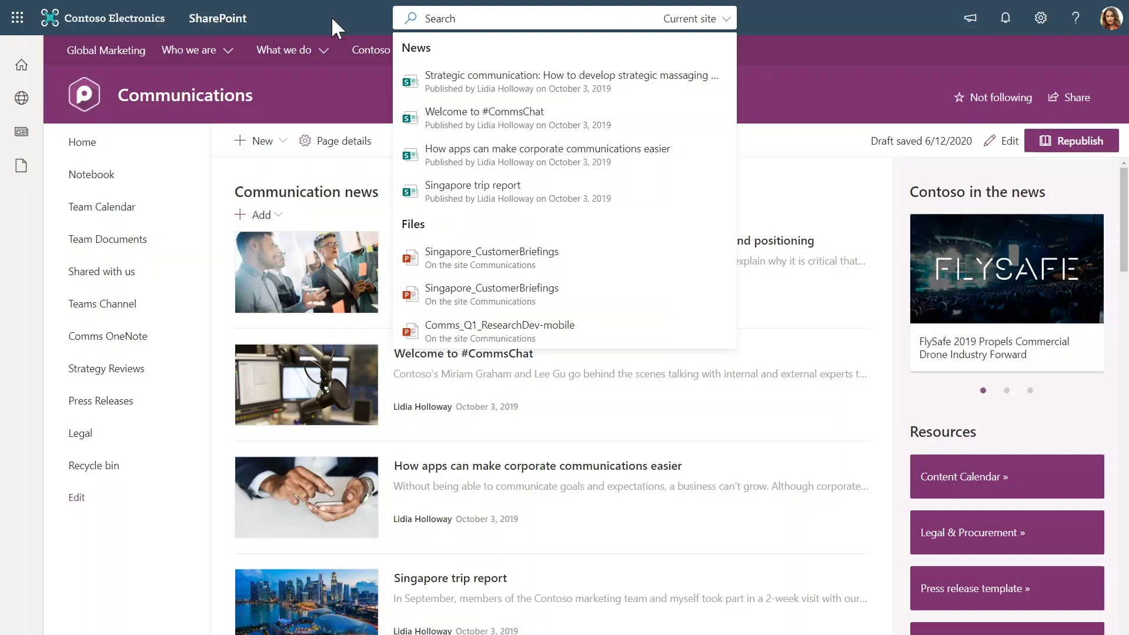
text(report)
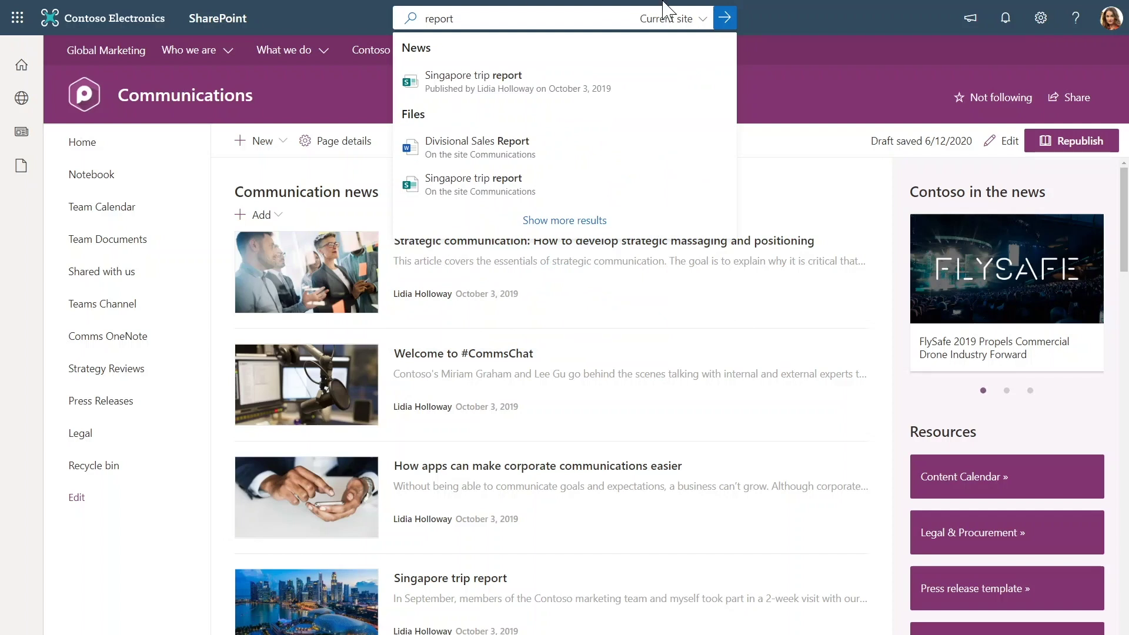
click(686, 22)
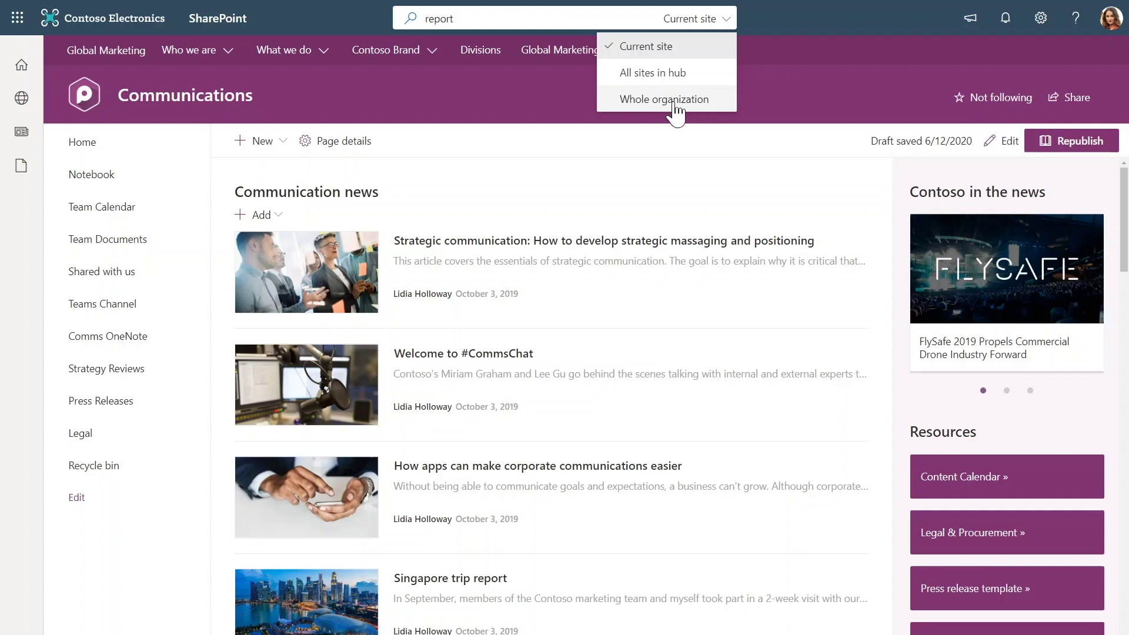
Step: Keep the current-site scope, then widen the 'report' results to the whole organization
click(682, 45)
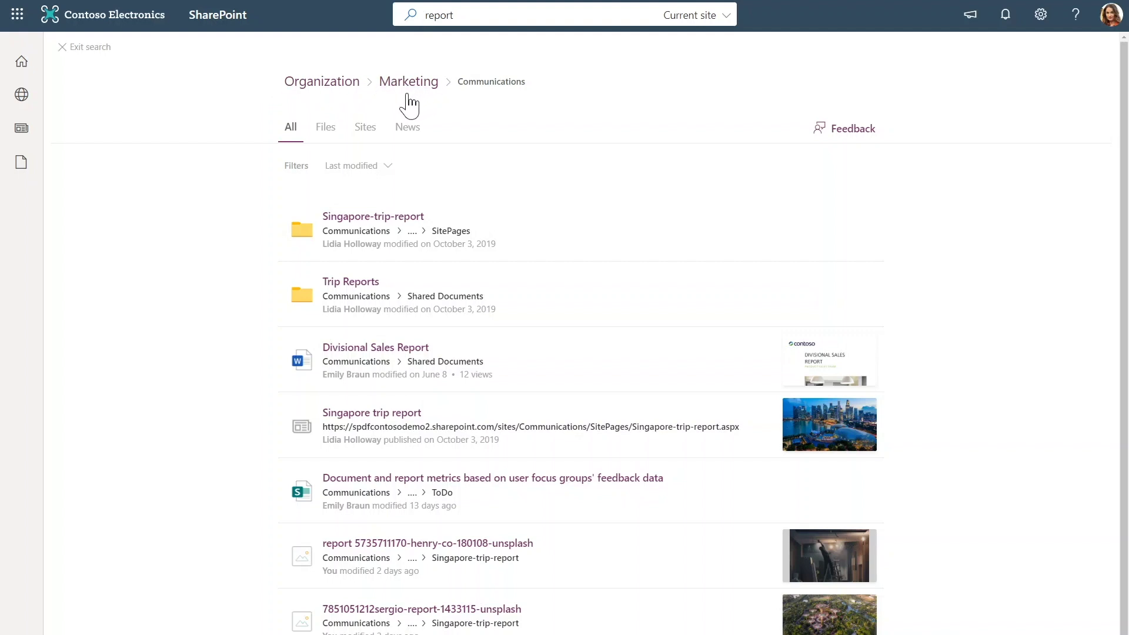
click(317, 89)
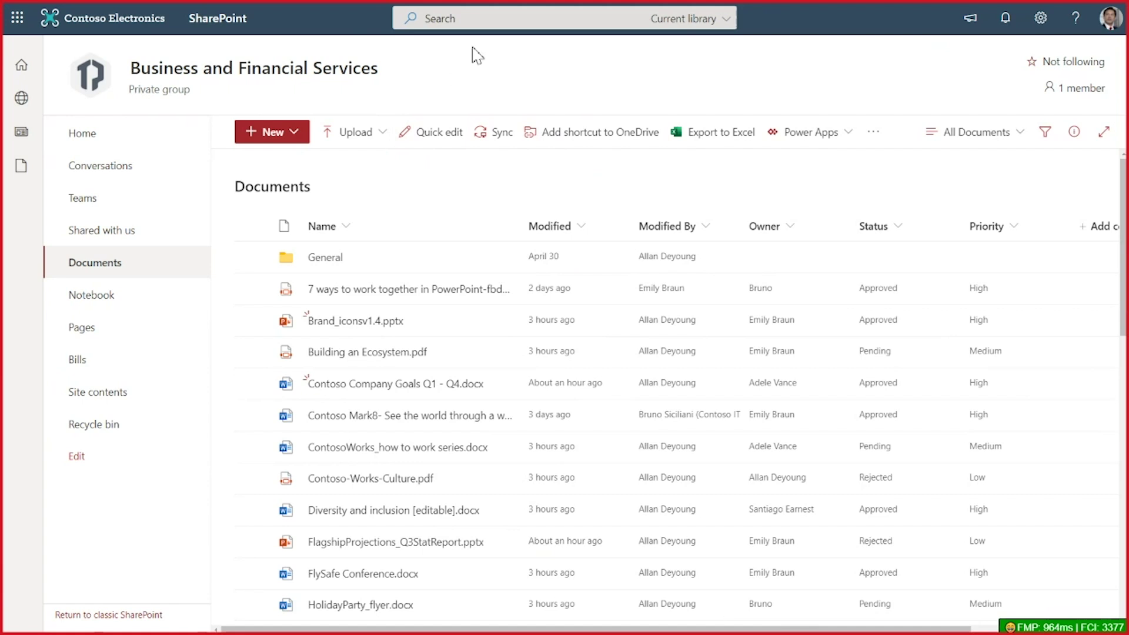
Step: Keep the search scoped to the Documents library and open the General folder
click(487, 23)
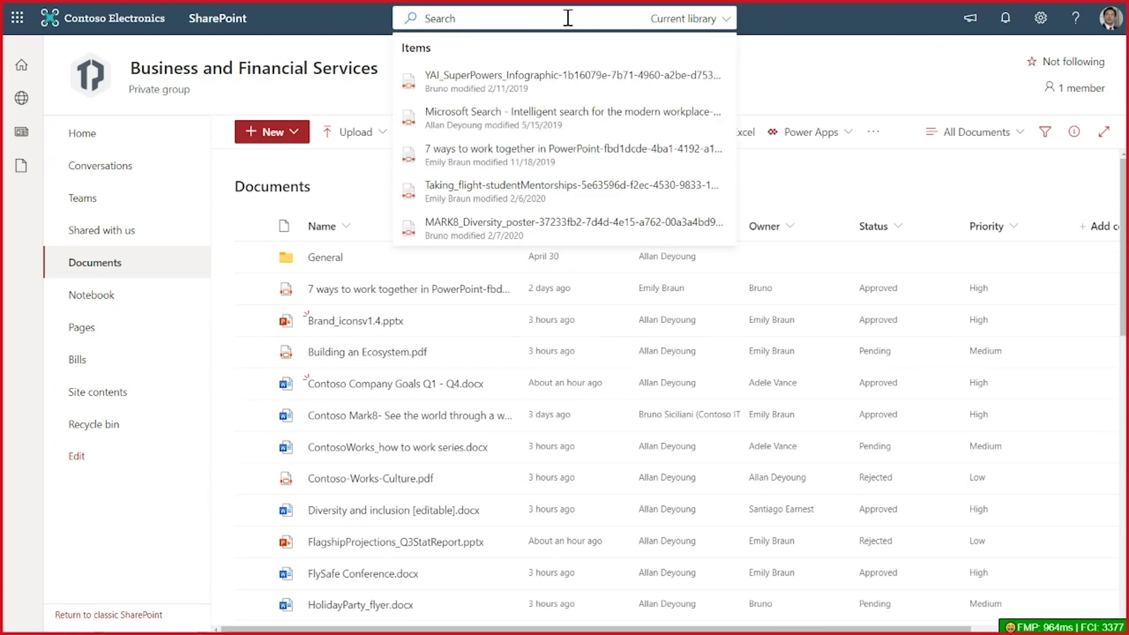
click(698, 26)
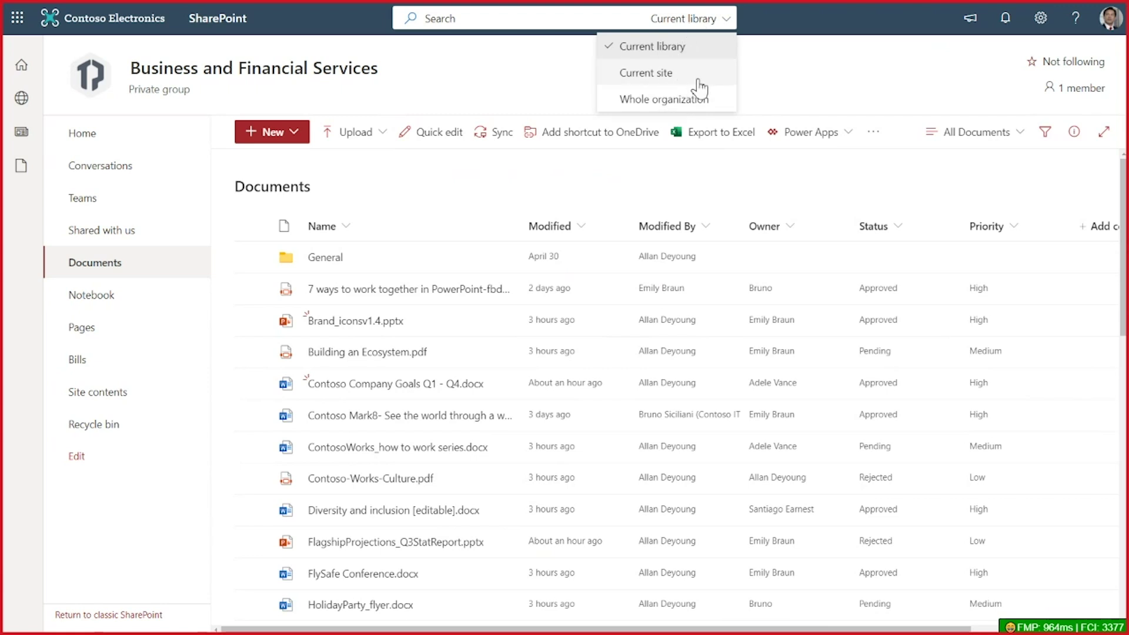
click(542, 78)
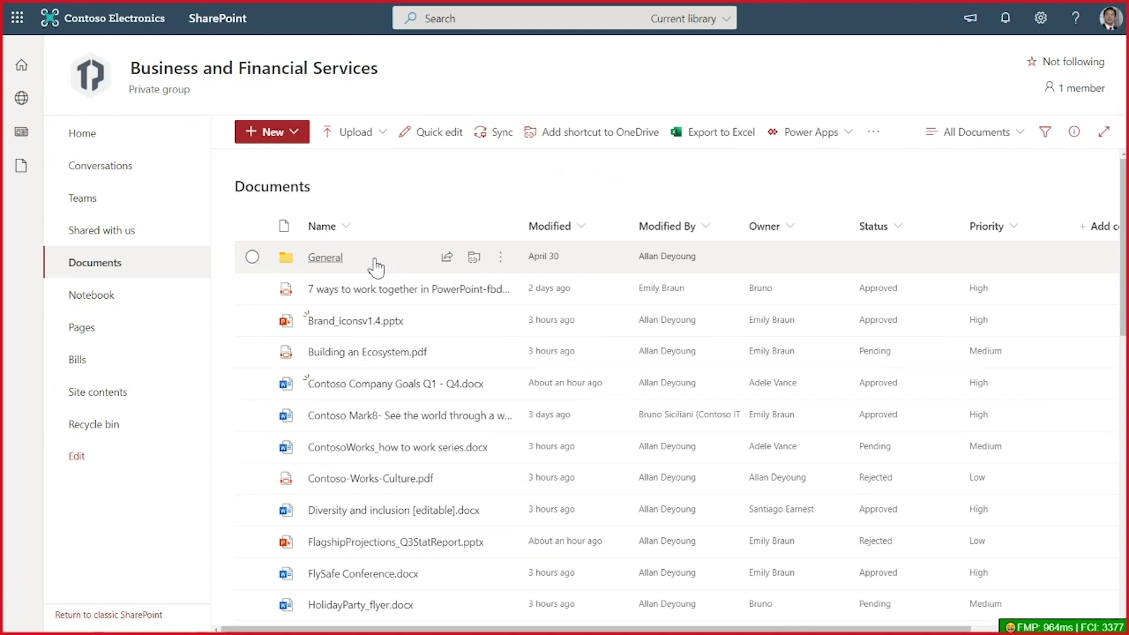
click(325, 258)
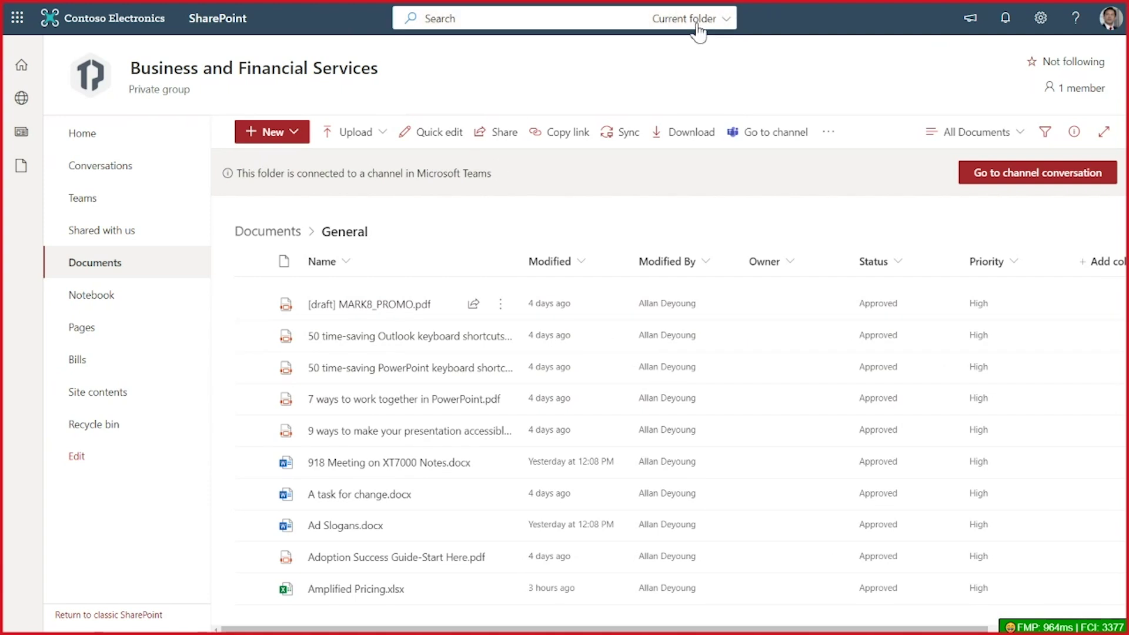
Step: Search the General folder for 'Fabrikam'
click(564, 26)
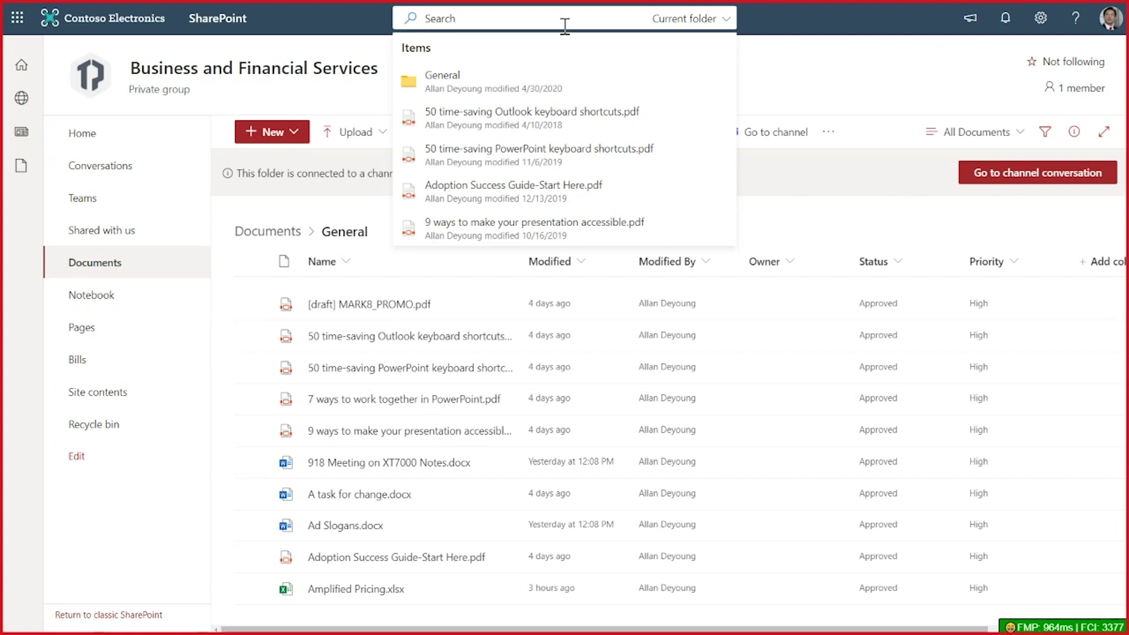
text(Fabr)
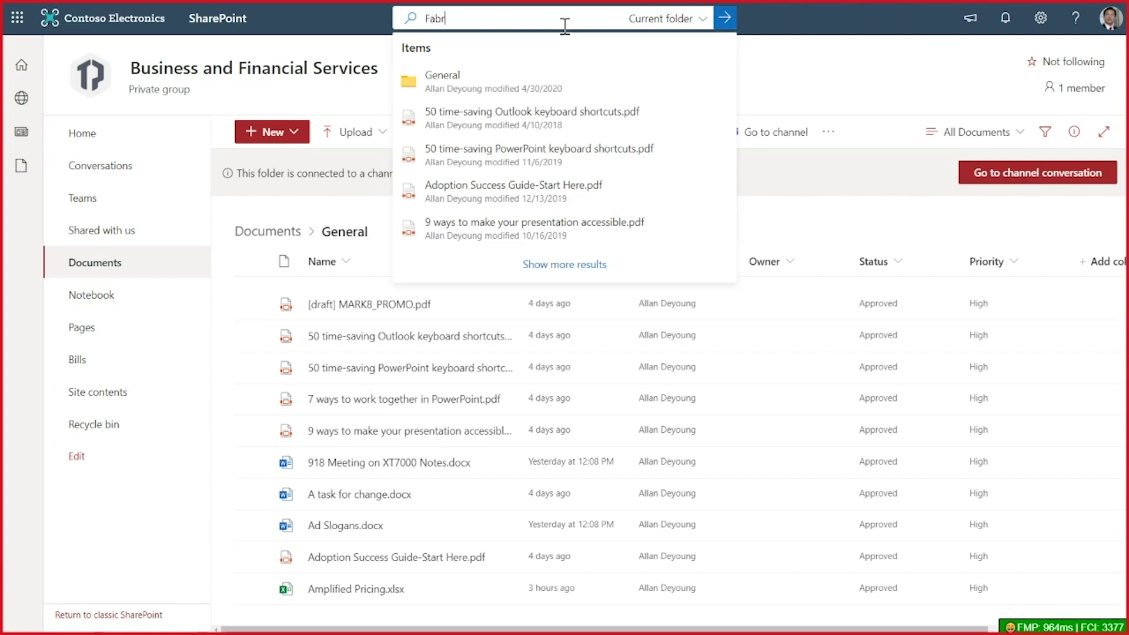
text(ikam)
key(Return)
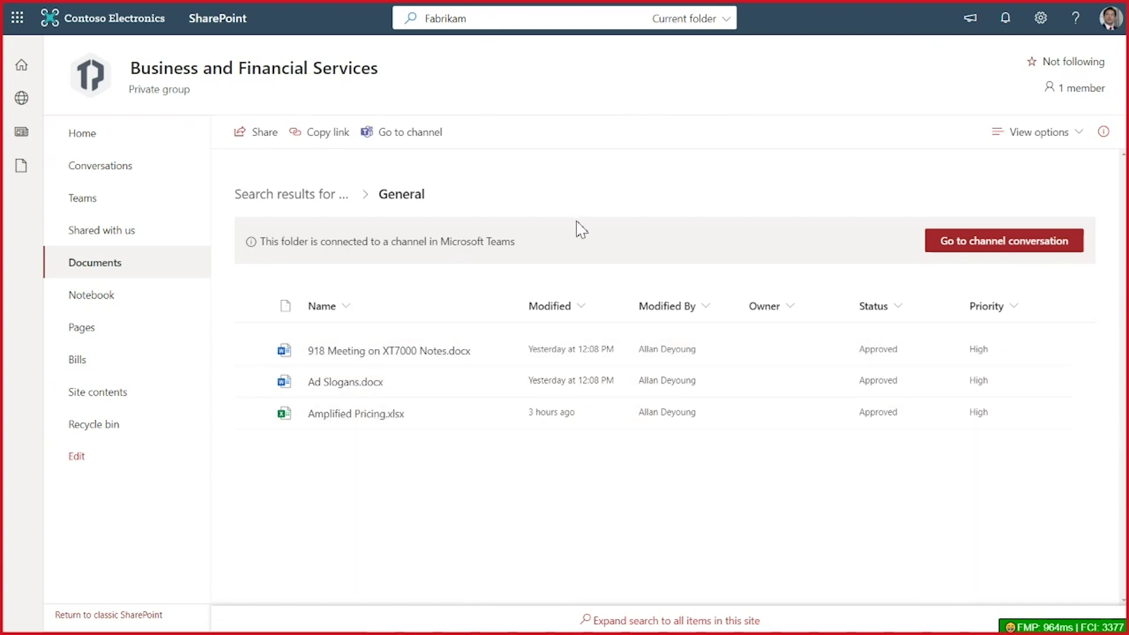
Step: Widen the Fabrikam search to the Documents library, then go back to the Bills list
click(267, 203)
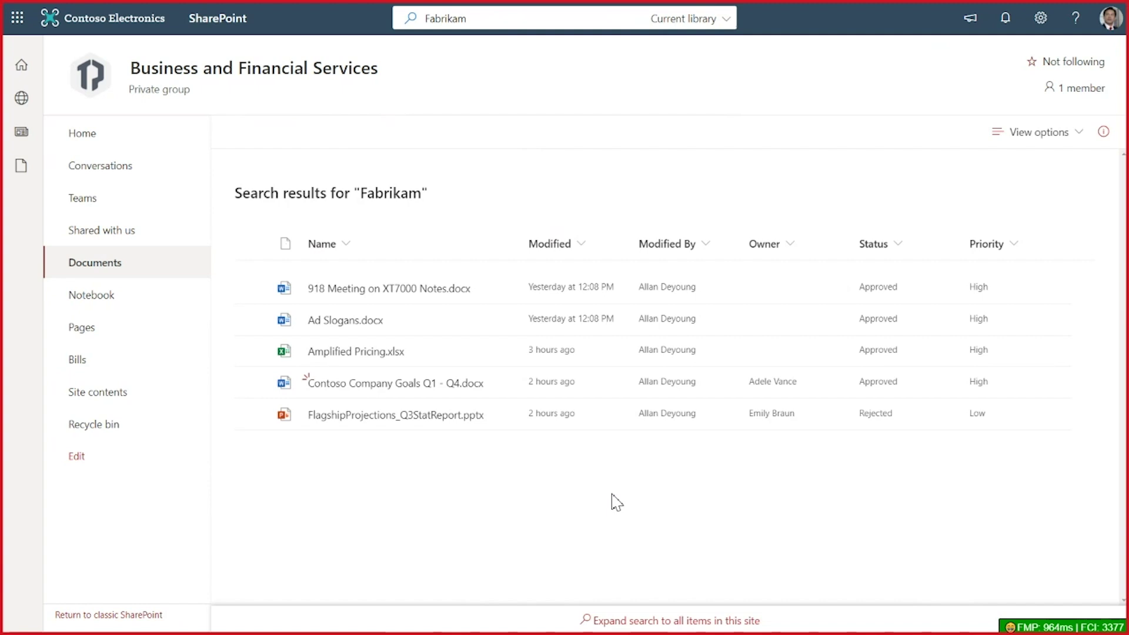
key(alt+Left)
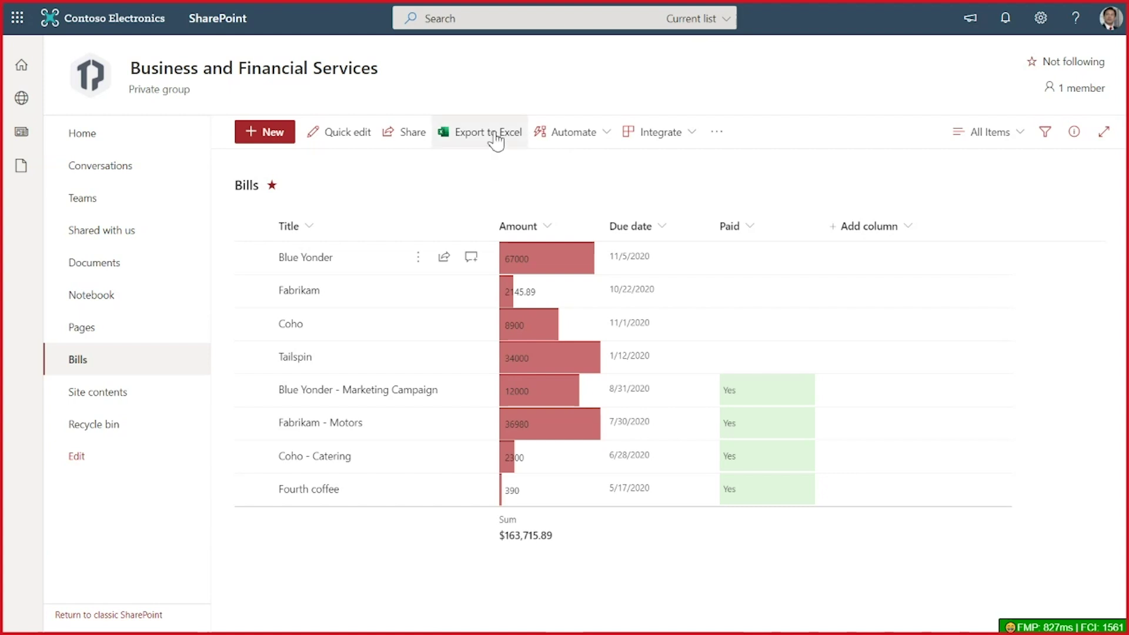
Step: Search the Bills list for 'Fabrikam'
click(509, 22)
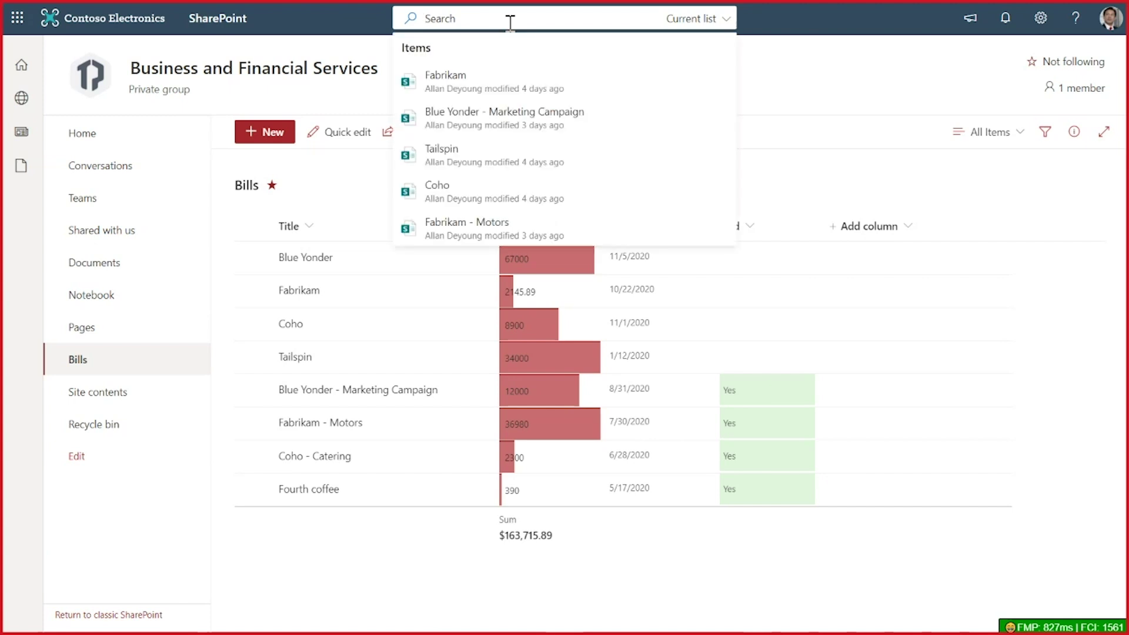
text(Fabrikam)
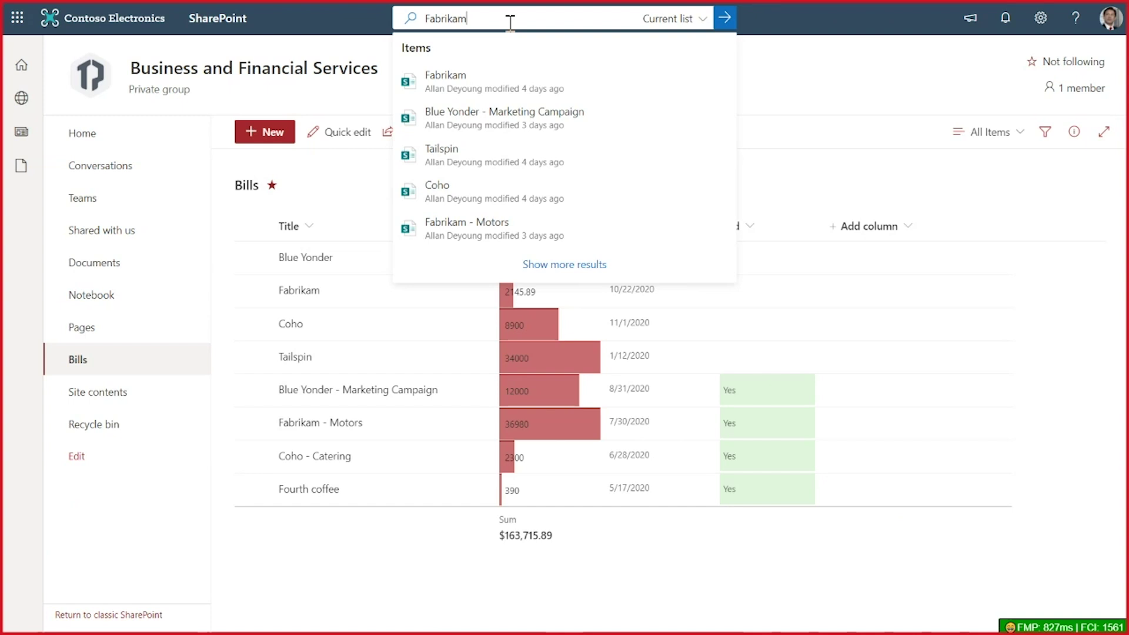
key(Return)
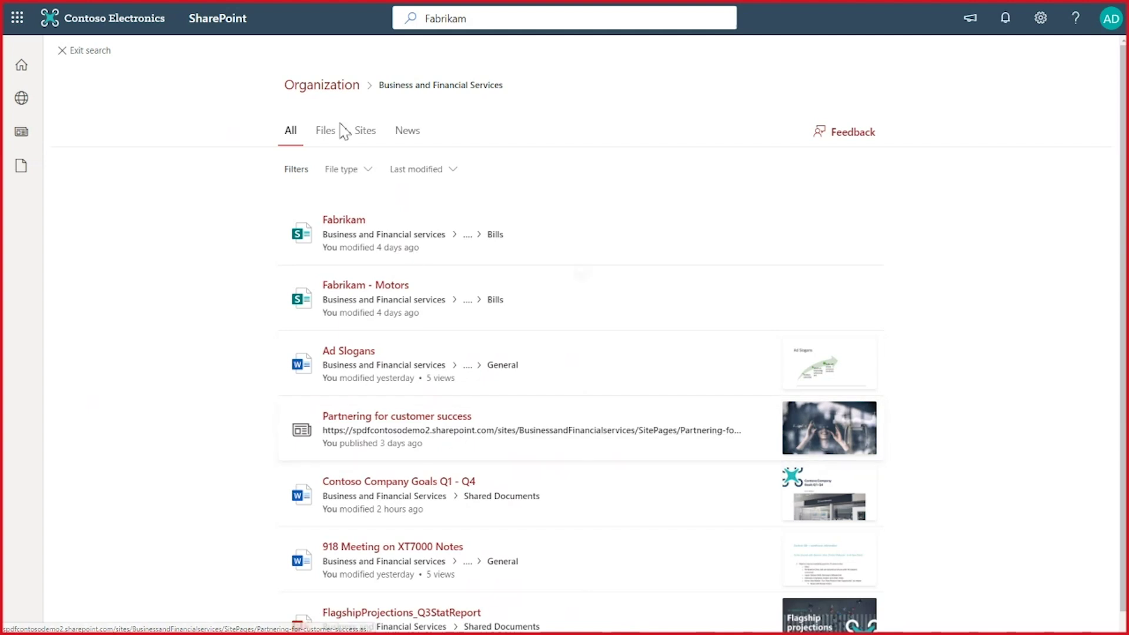
Step: Extend the Fabrikam results to the whole organization, including sites like Marketing
click(330, 90)
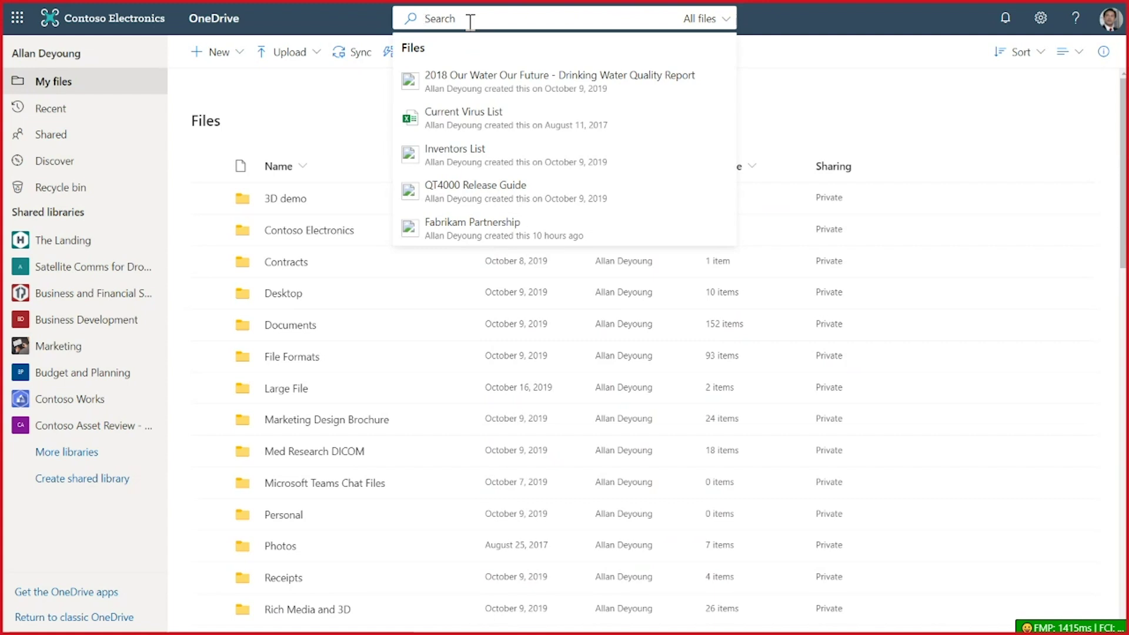
Step: Search all OneDrive files for 'marketing'
text(marketing)
key(Return)
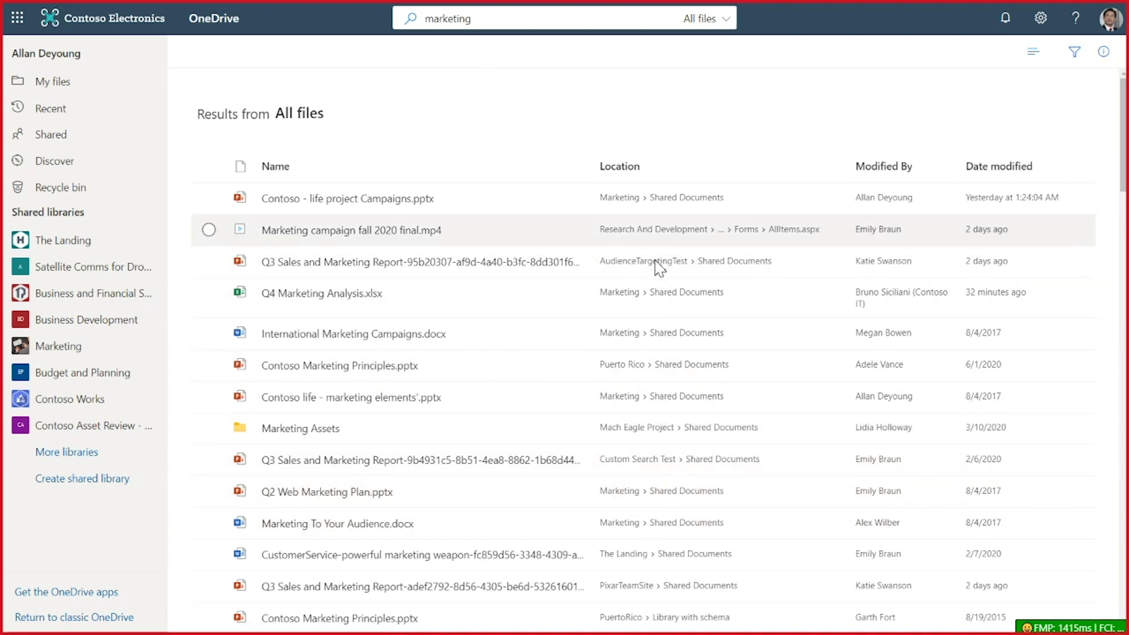
Step: Select the Contoso life marketing presentation, limit results to My files, then return to My files
click(745, 397)
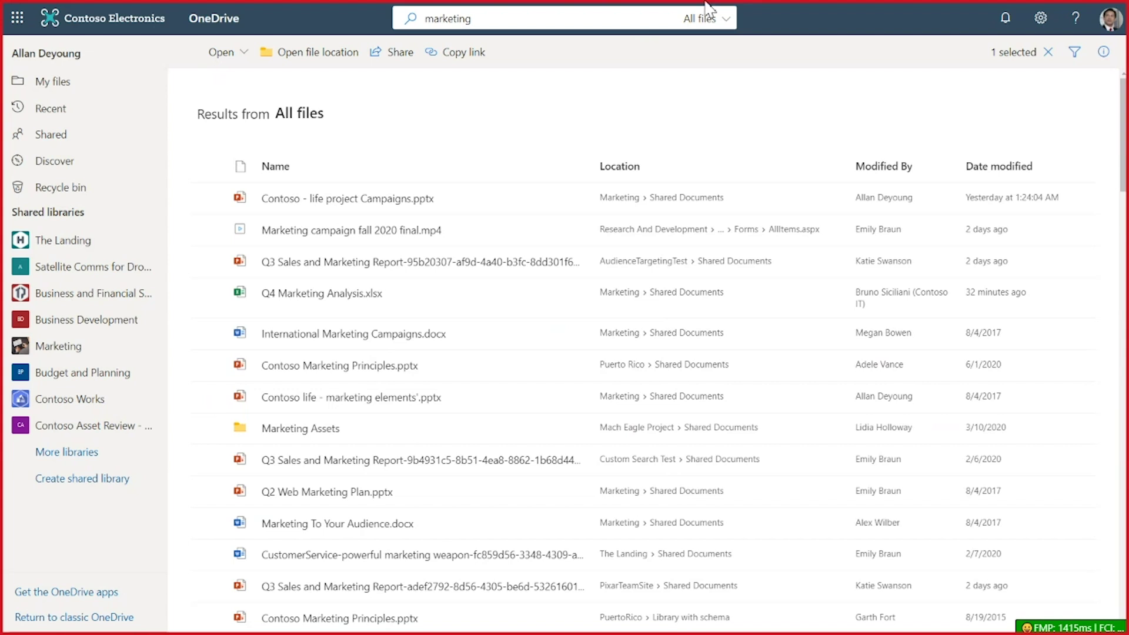
click(710, 32)
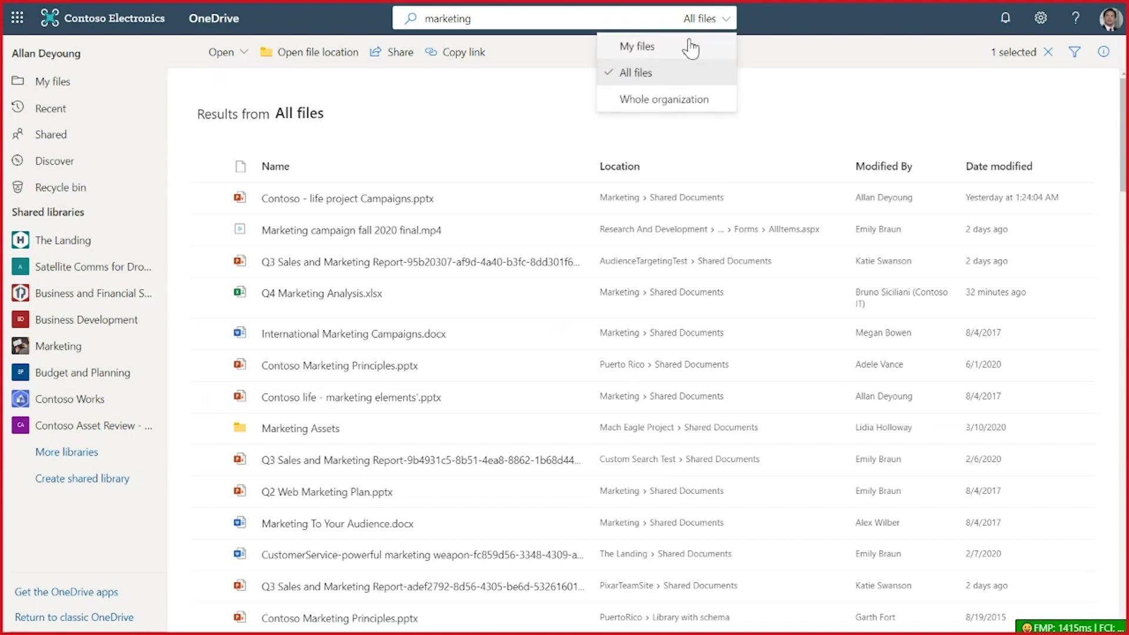
click(649, 47)
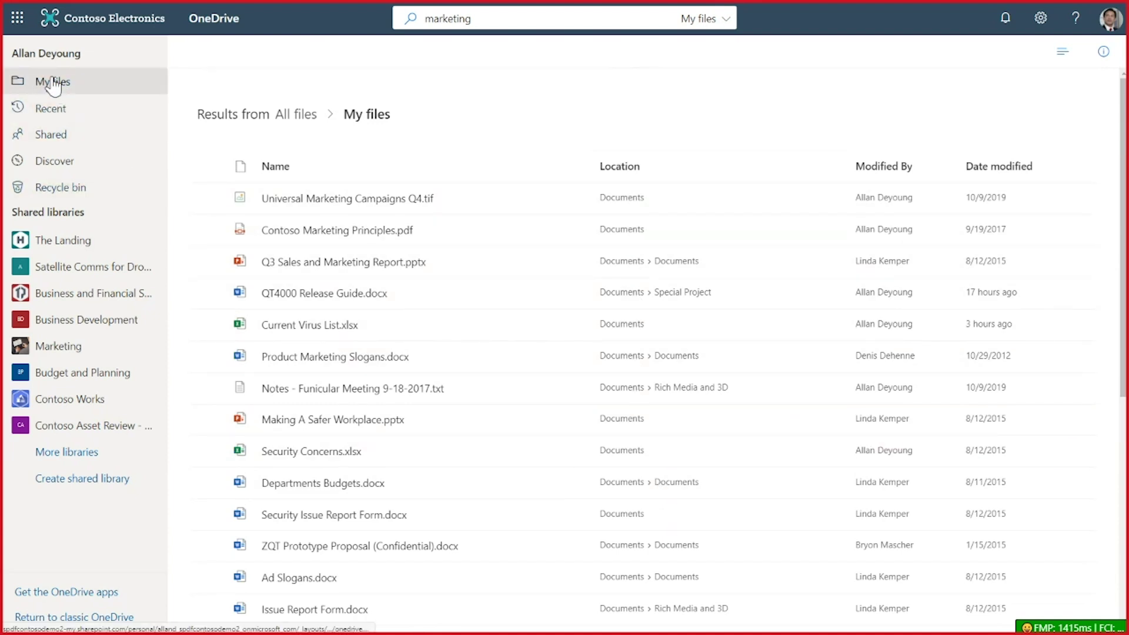
click(194, 112)
Step: Search the Special Project folder for 'Fabrikam', finding Fabrikam Partnership.docx and two QT files
scroll(412, 449, down, 3)
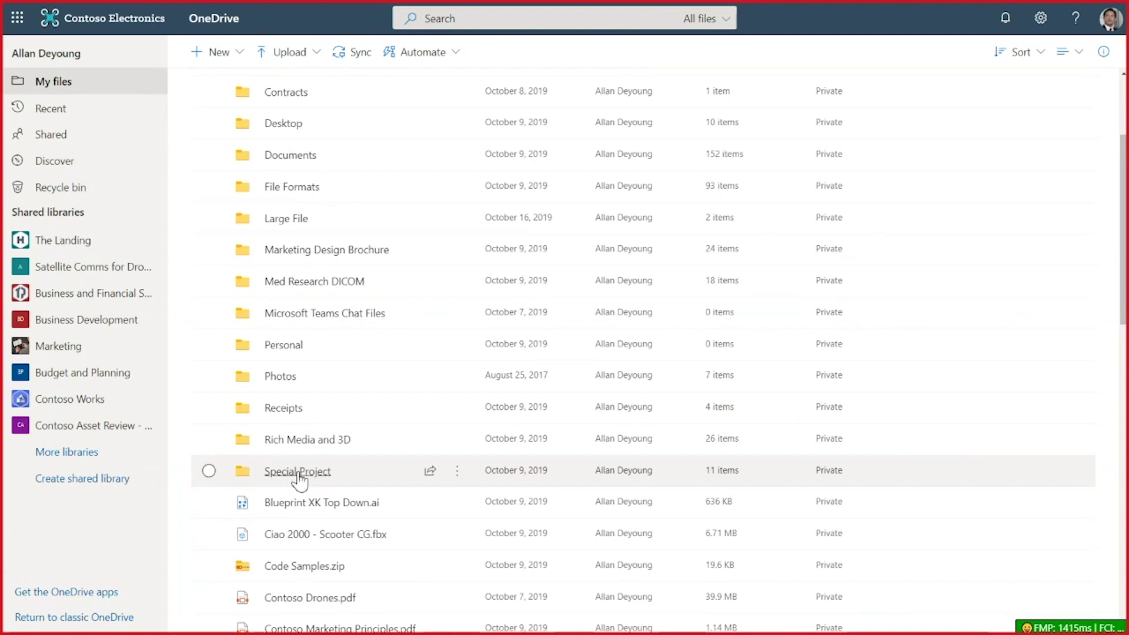
click(298, 474)
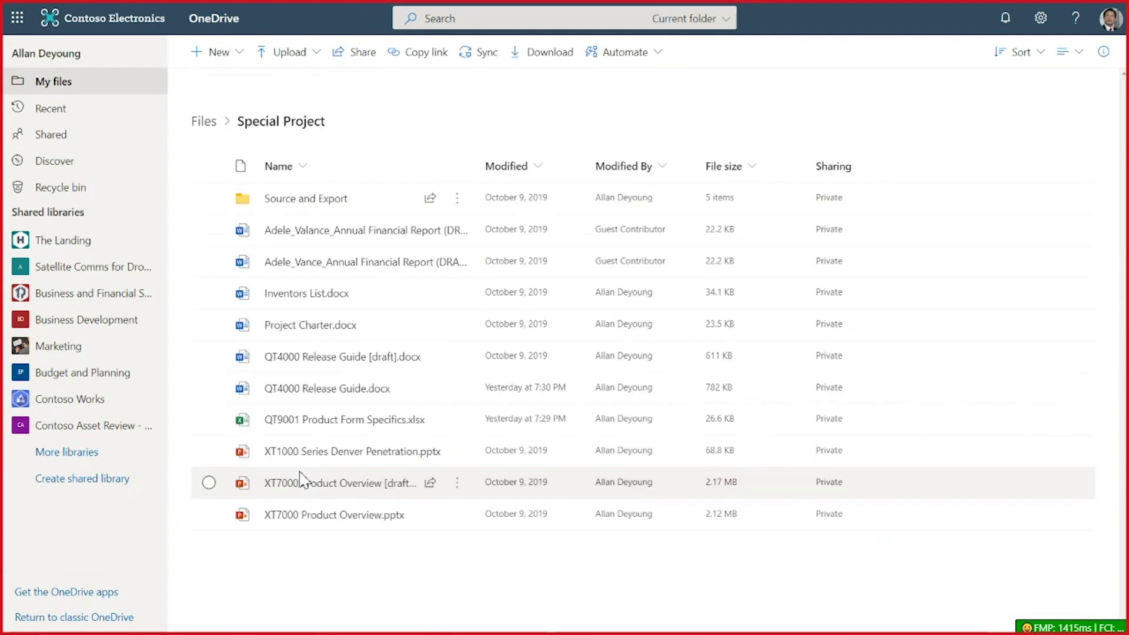
click(553, 22)
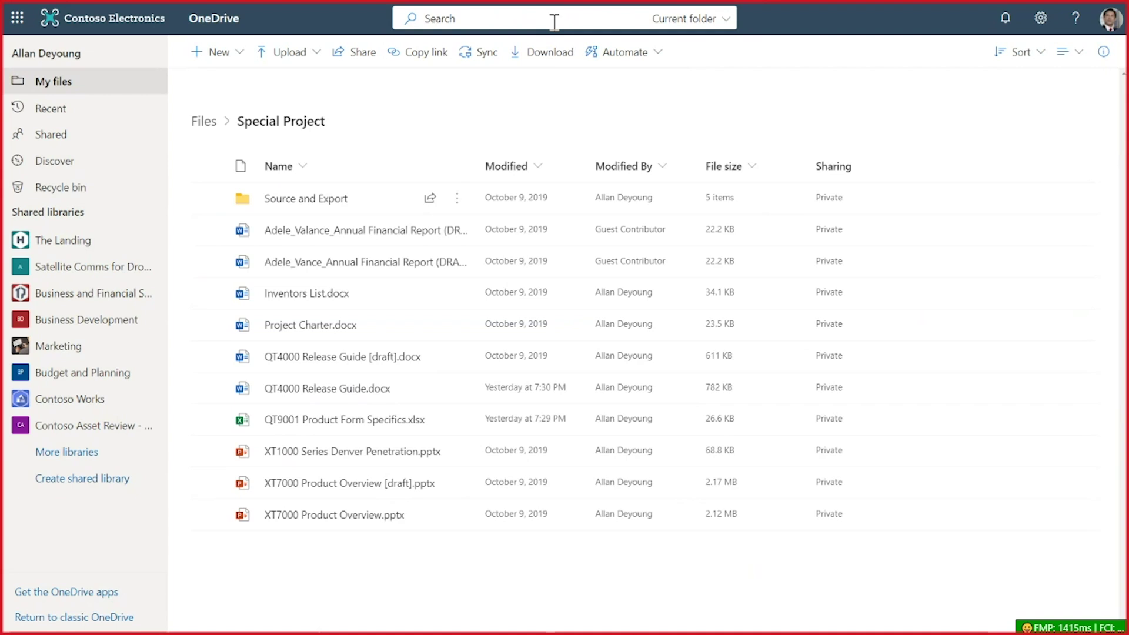
click(685, 24)
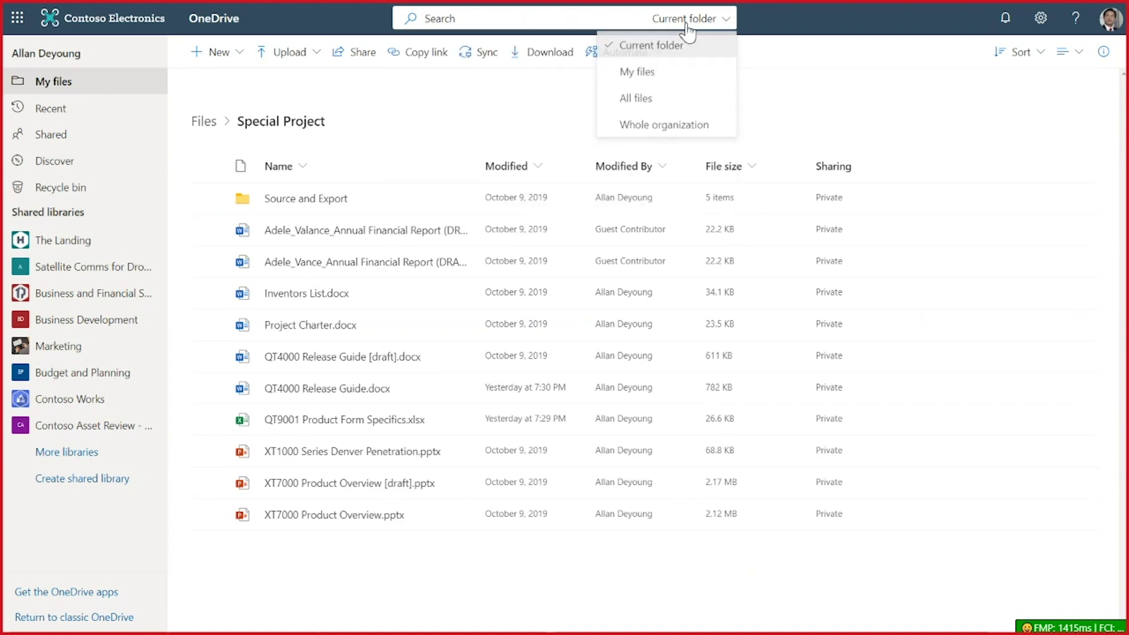
click(595, 22)
text(Fab)
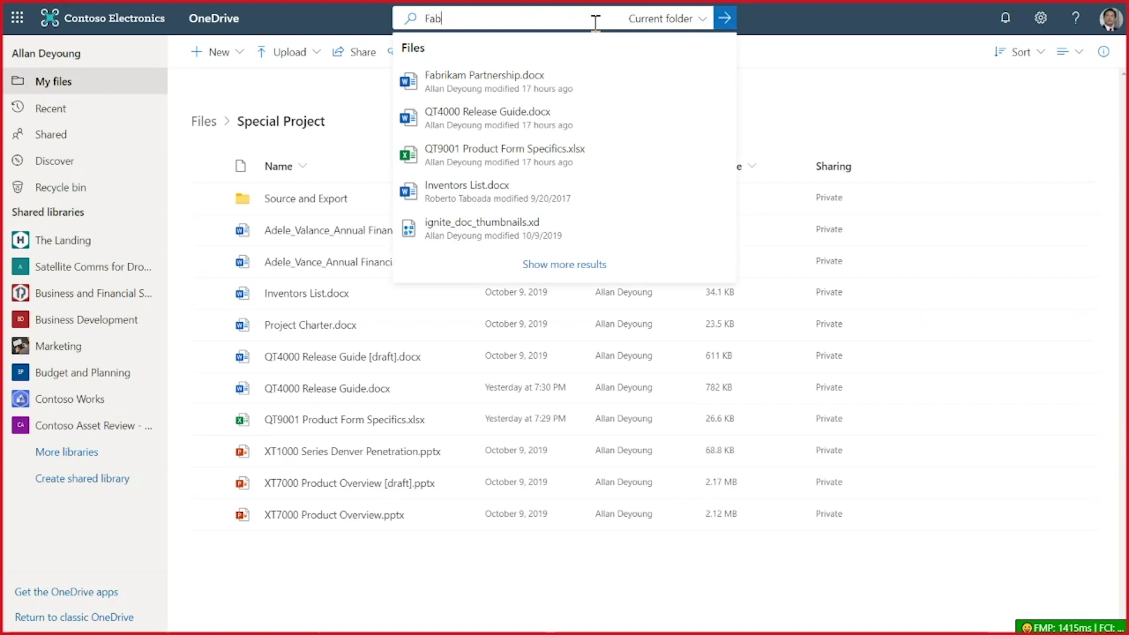
text(rikam)
key(Return)
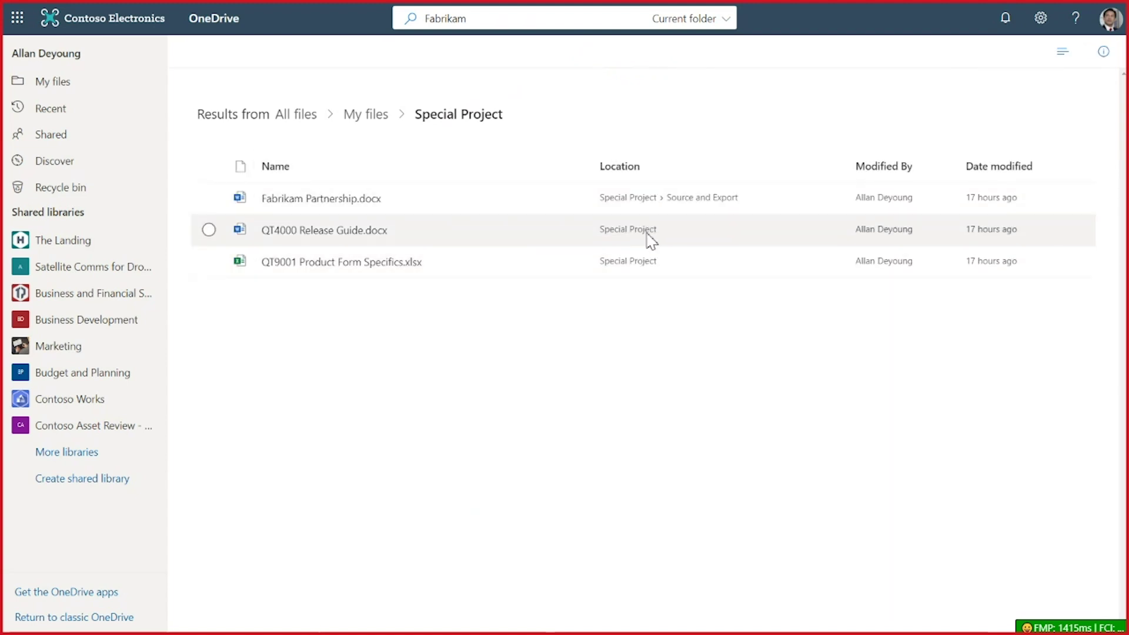
Step: Widen the Fabrikam results to My files, then all files, and open the Business and Financial Services library
click(377, 118)
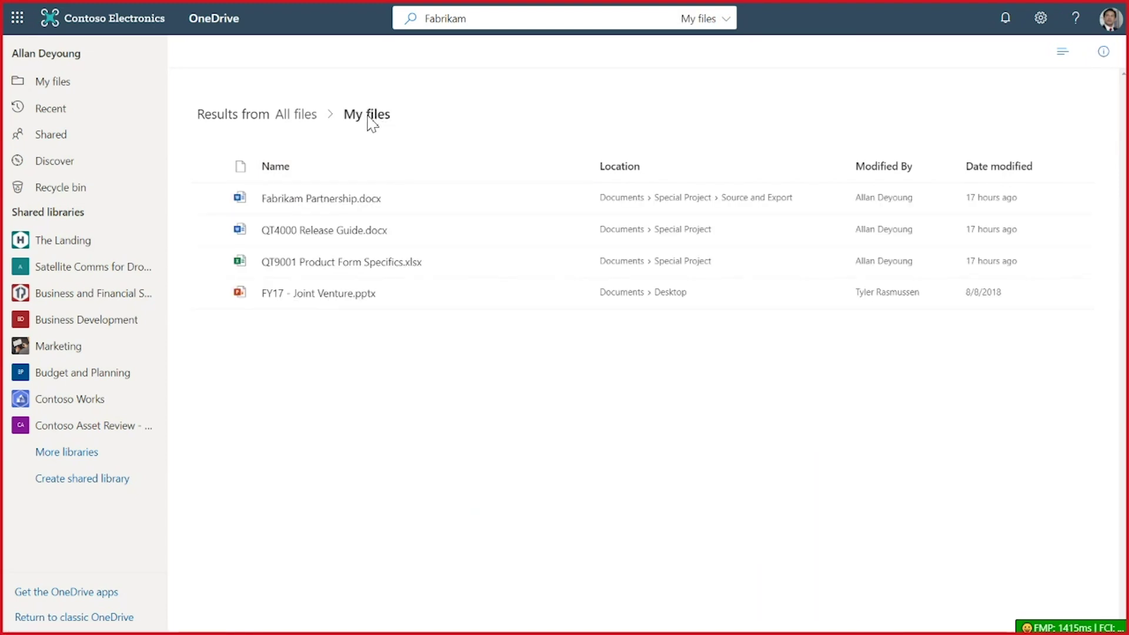
click(307, 117)
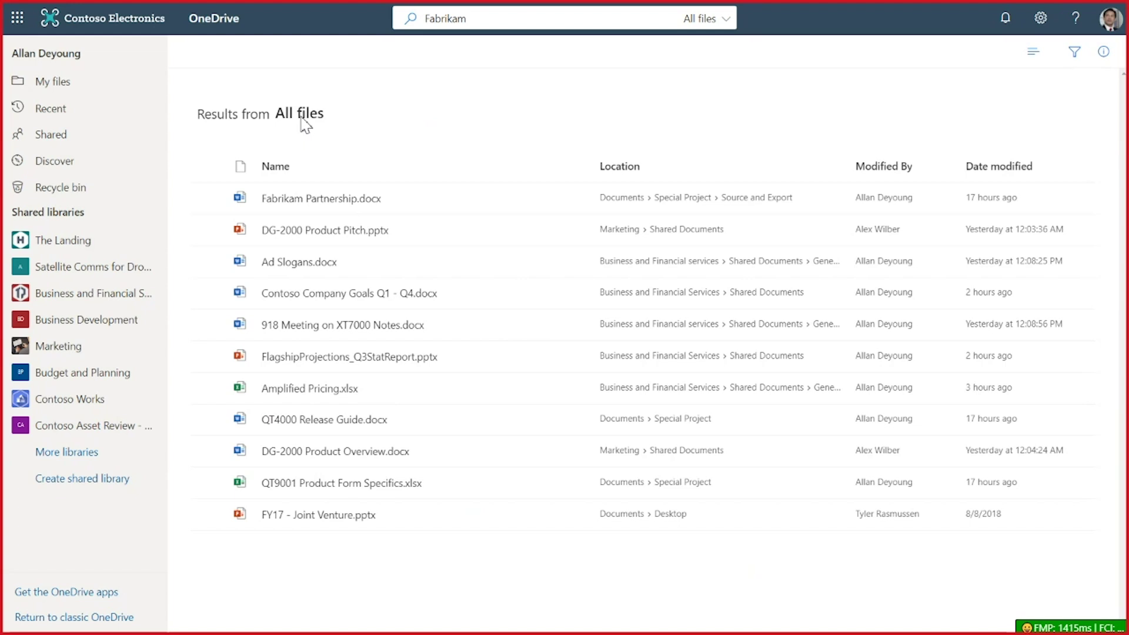
click(104, 303)
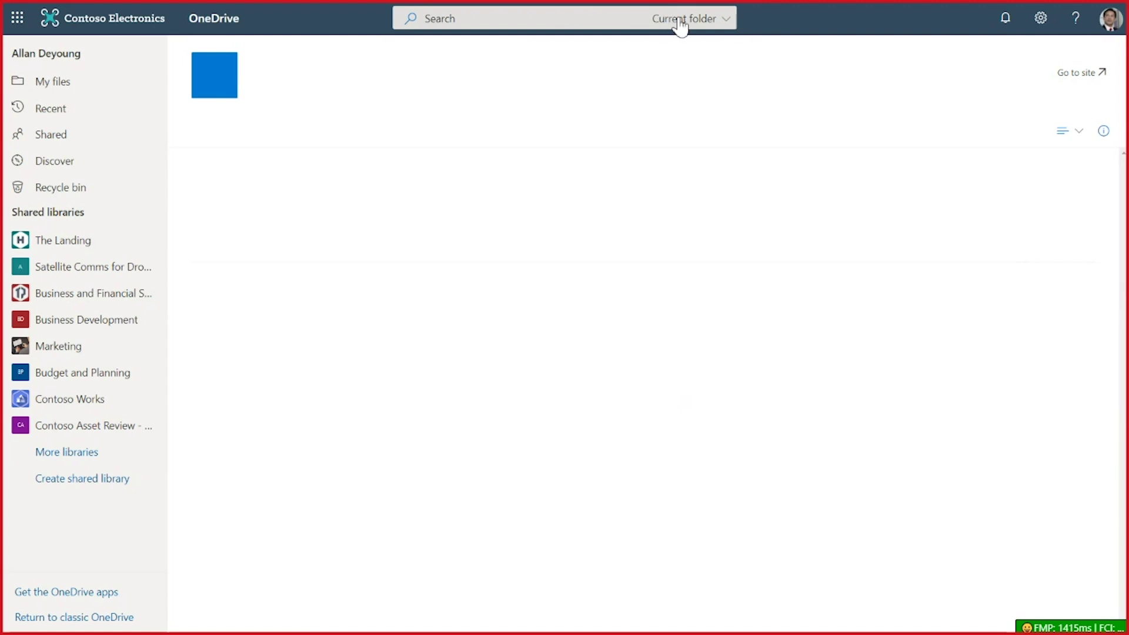
Step: Search the General folder for 'Fabrikam' in the current-folder scope, then widen to the Shared Documents library
click(681, 22)
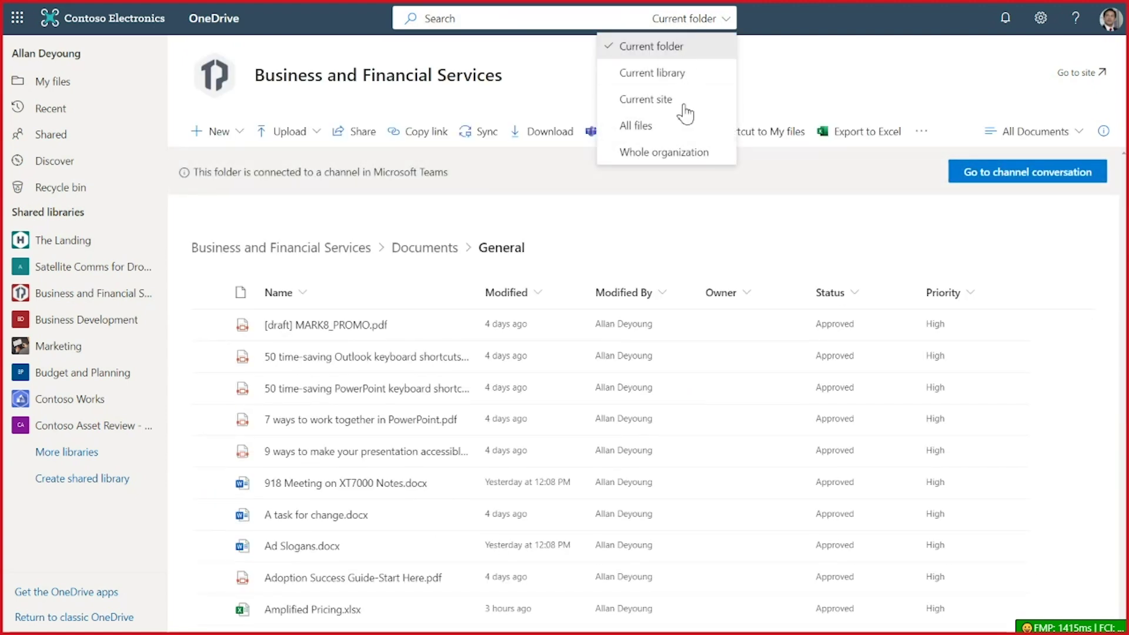
click(559, 19)
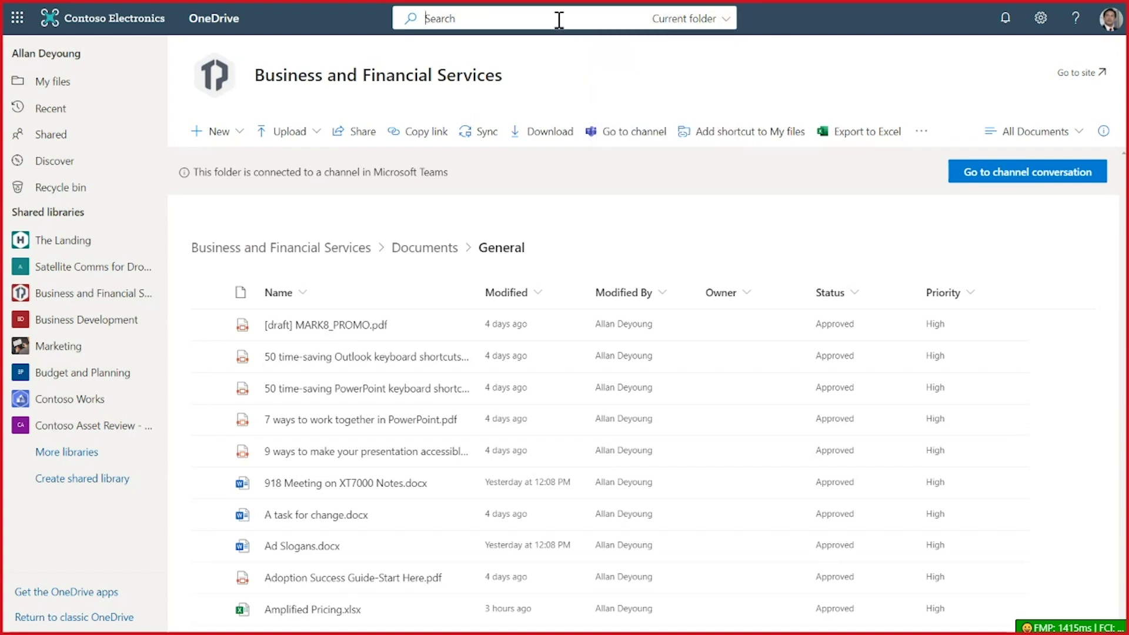
text(Fabrikam)
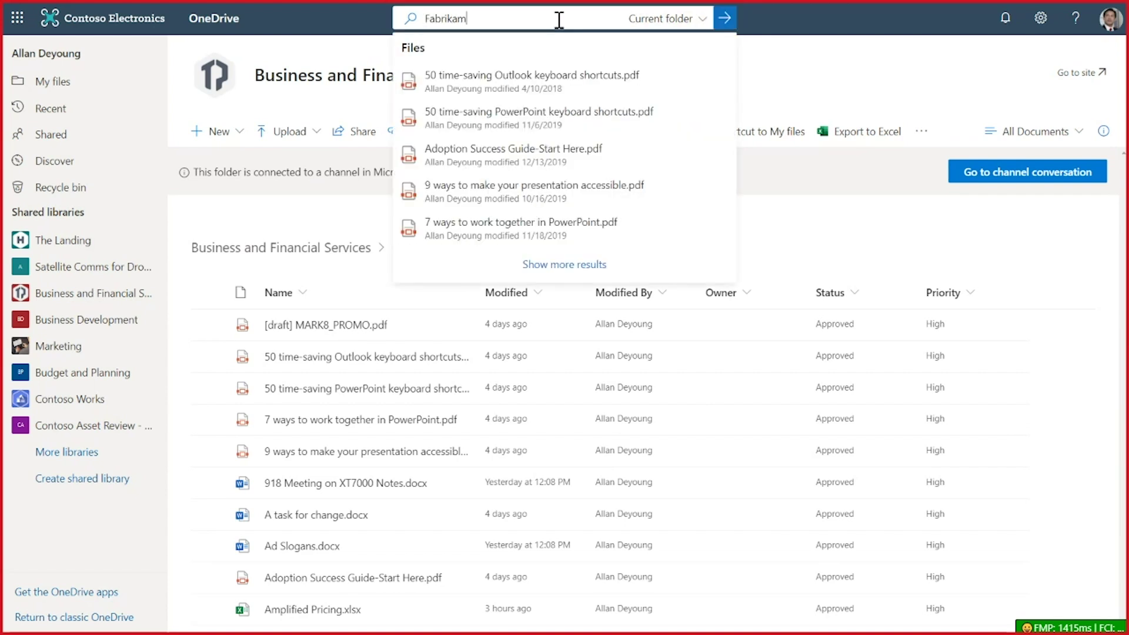
key(Return)
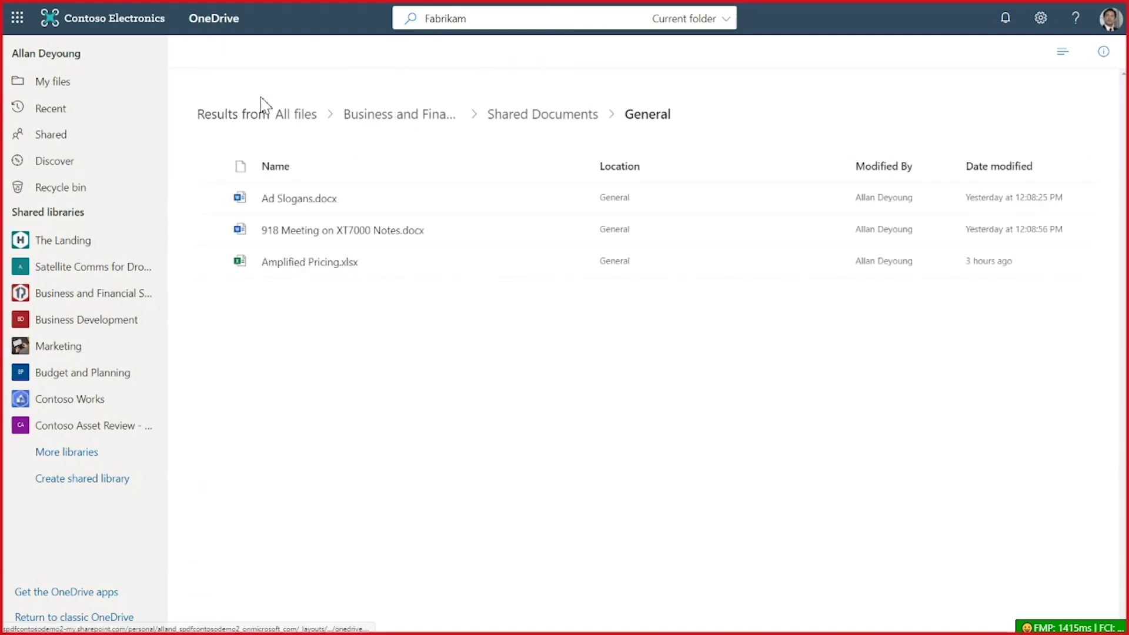
click(578, 120)
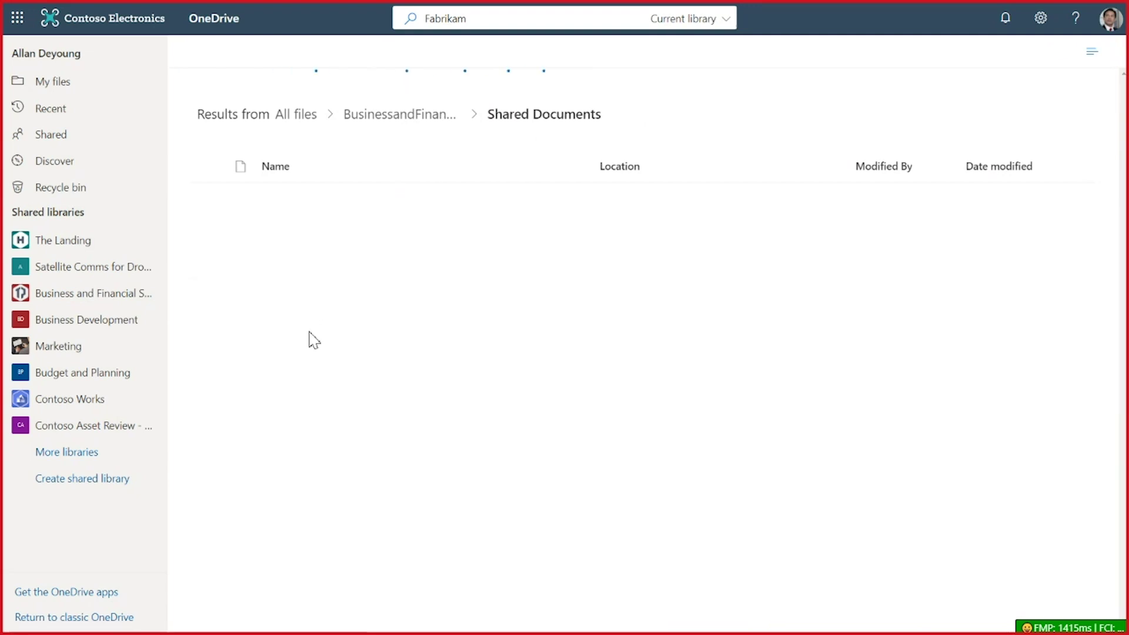